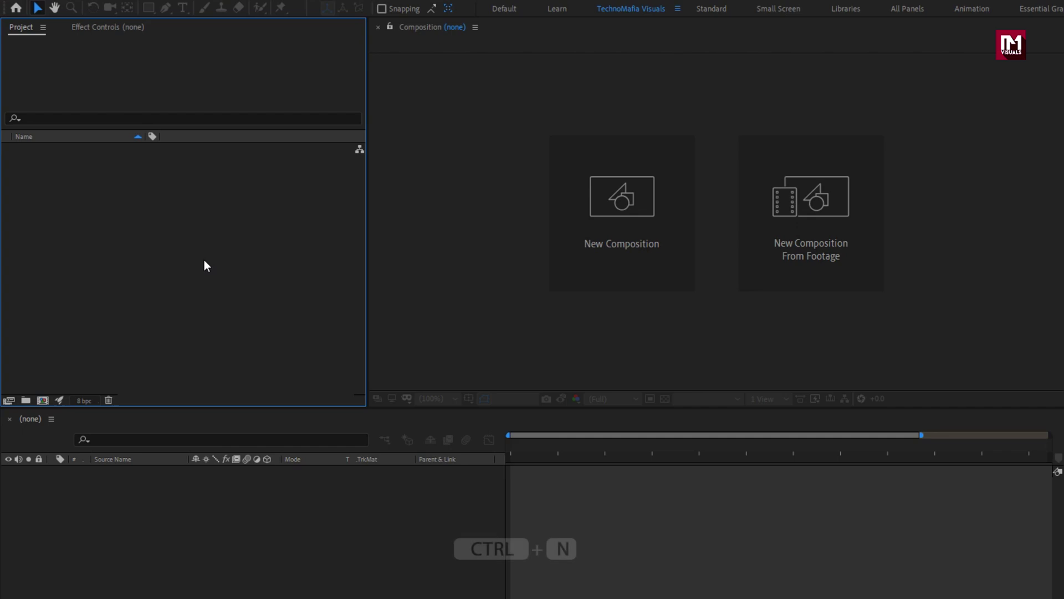
Step: Start a 1200 × 200 px composition named Text and clear its duration seconds
click(573, 228)
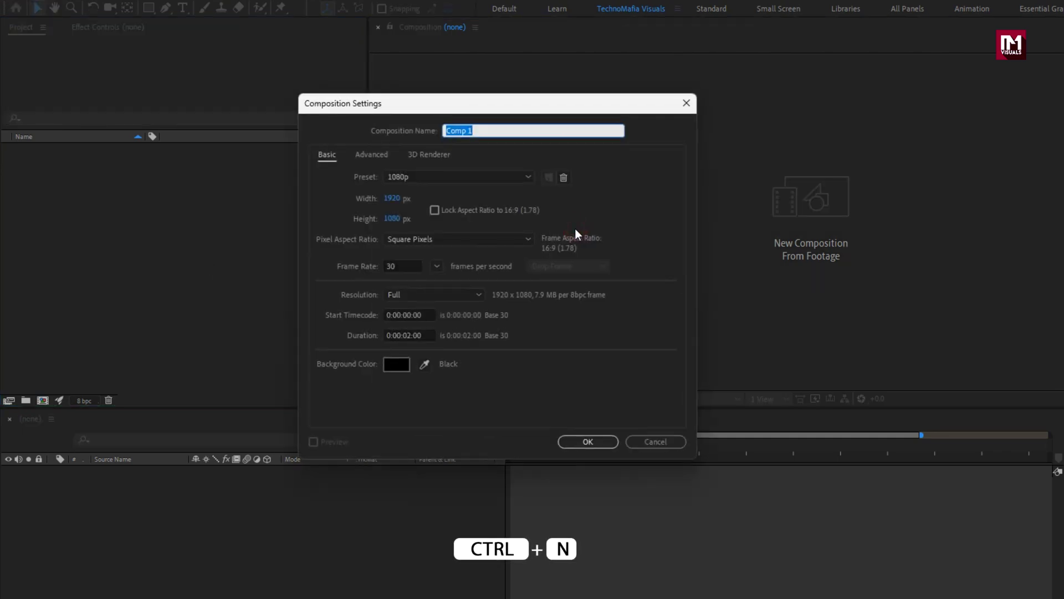
text(Text)
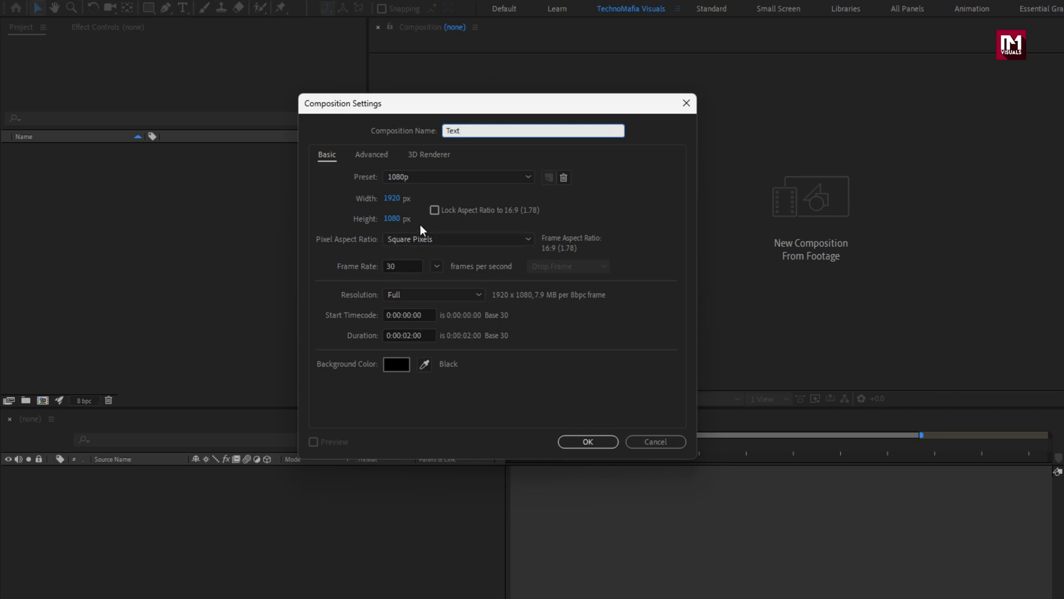
click(395, 199)
text(1200)
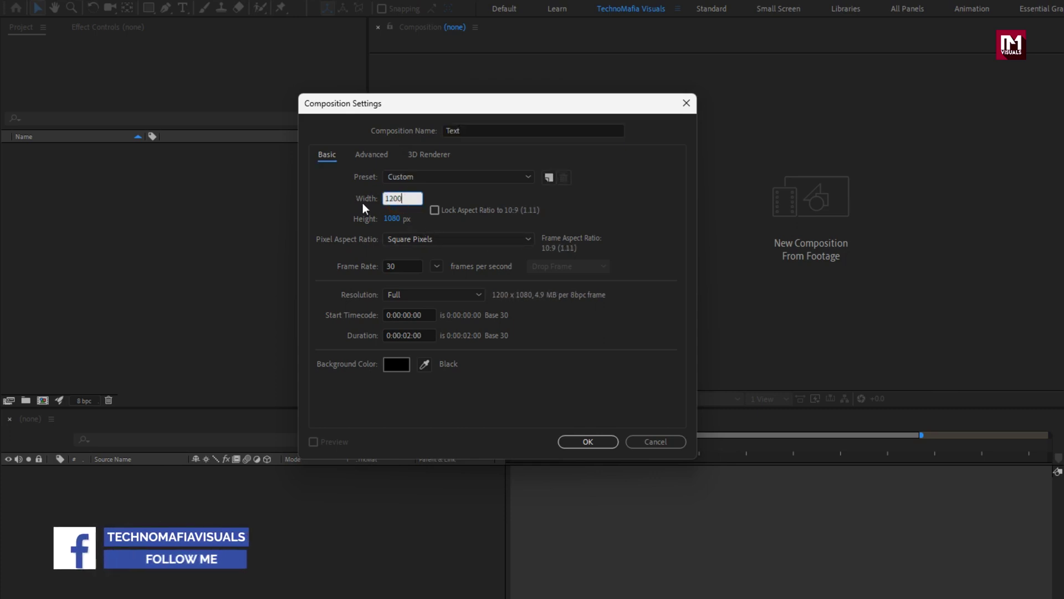
click(392, 218)
text(200)
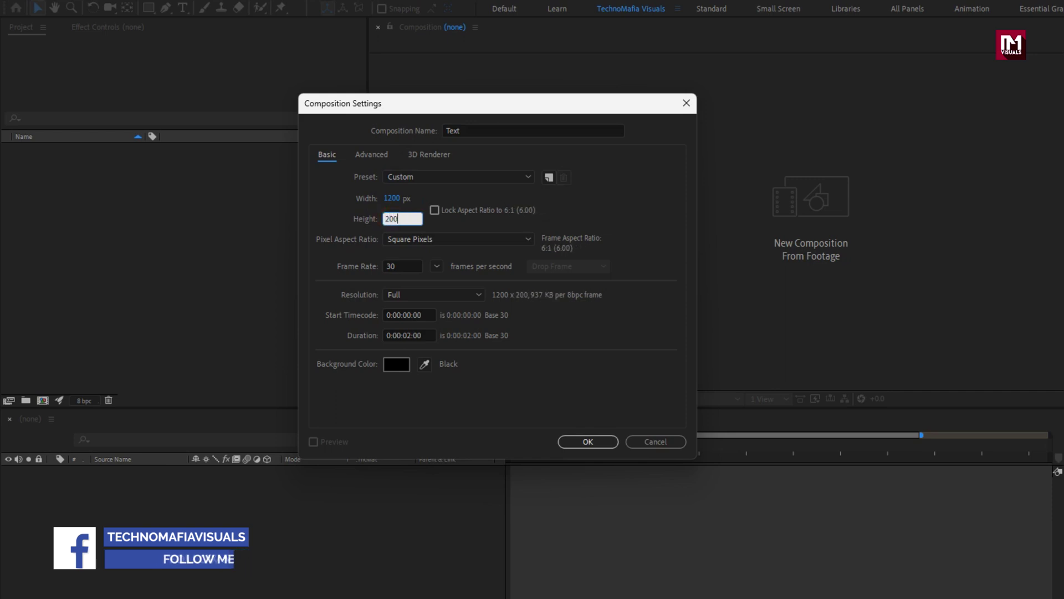
click(411, 335)
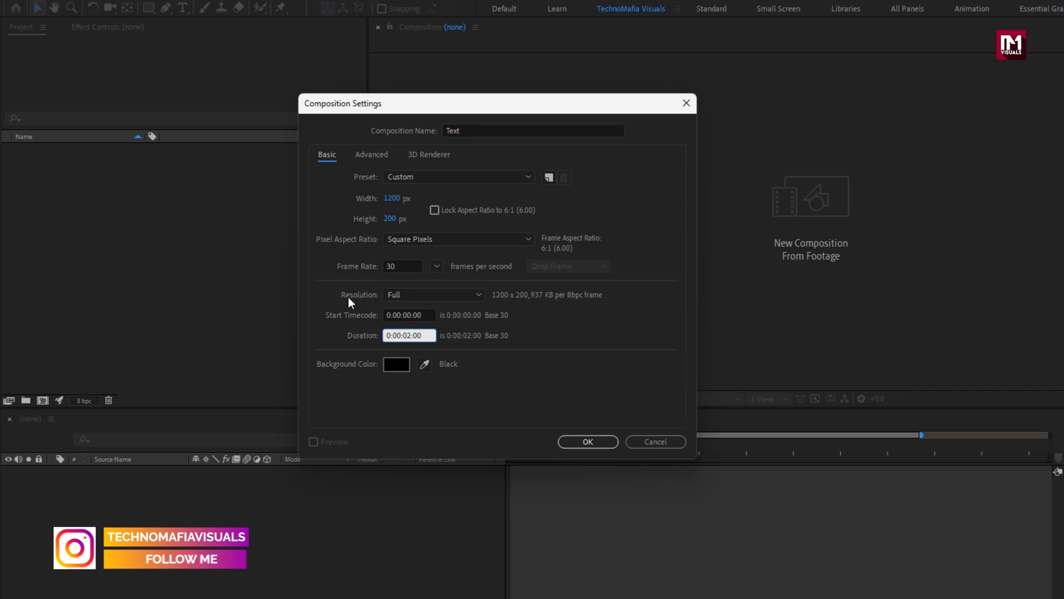
key(BackSpace)
Step: Create the Text comp at 3 seconds and add a MOTION text layer near the centre
text(3)
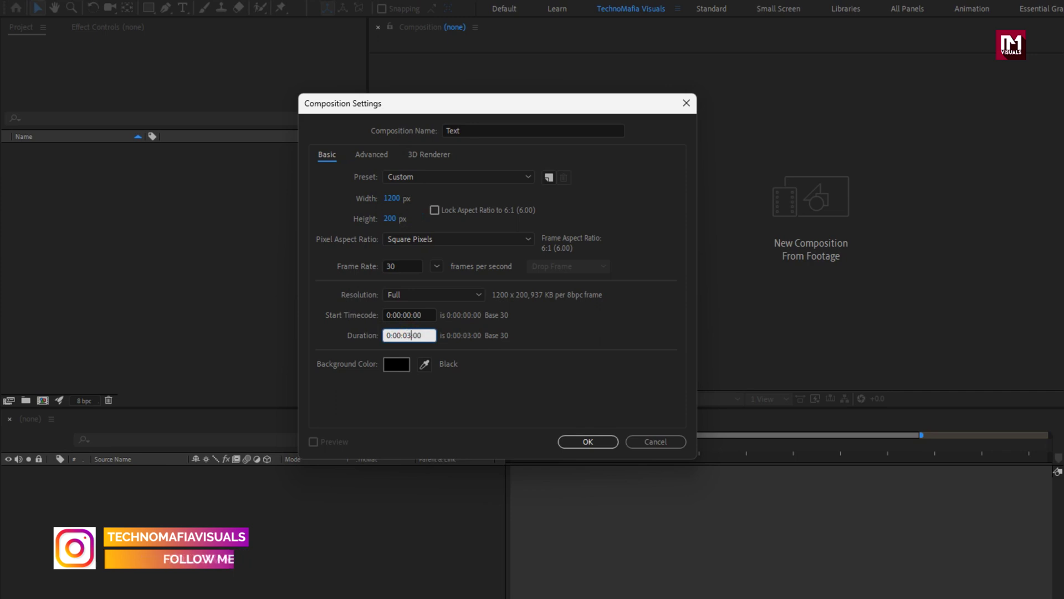
click(566, 443)
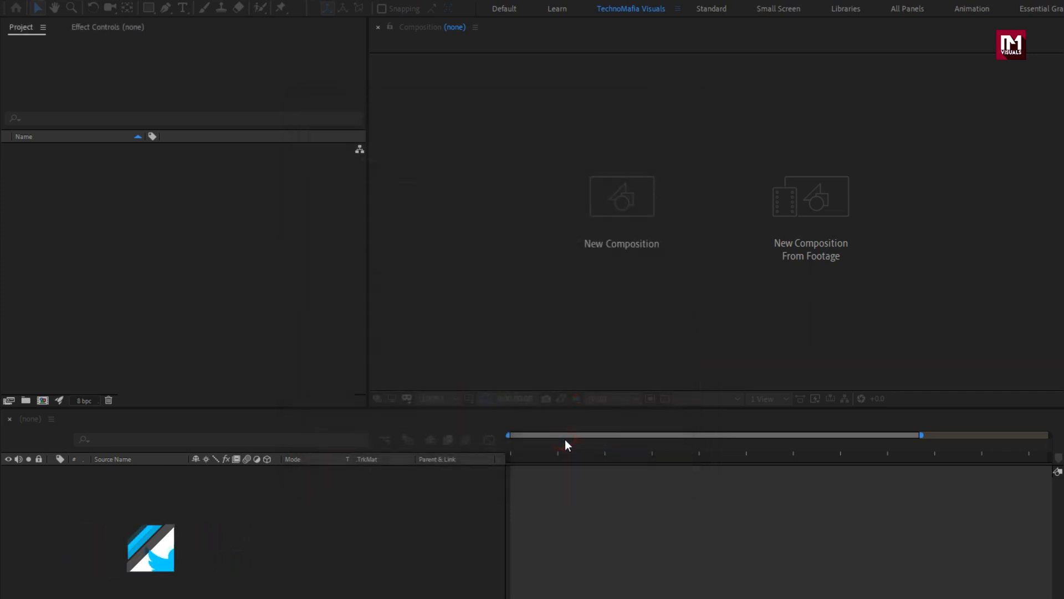
click(184, 8)
click(568, 236)
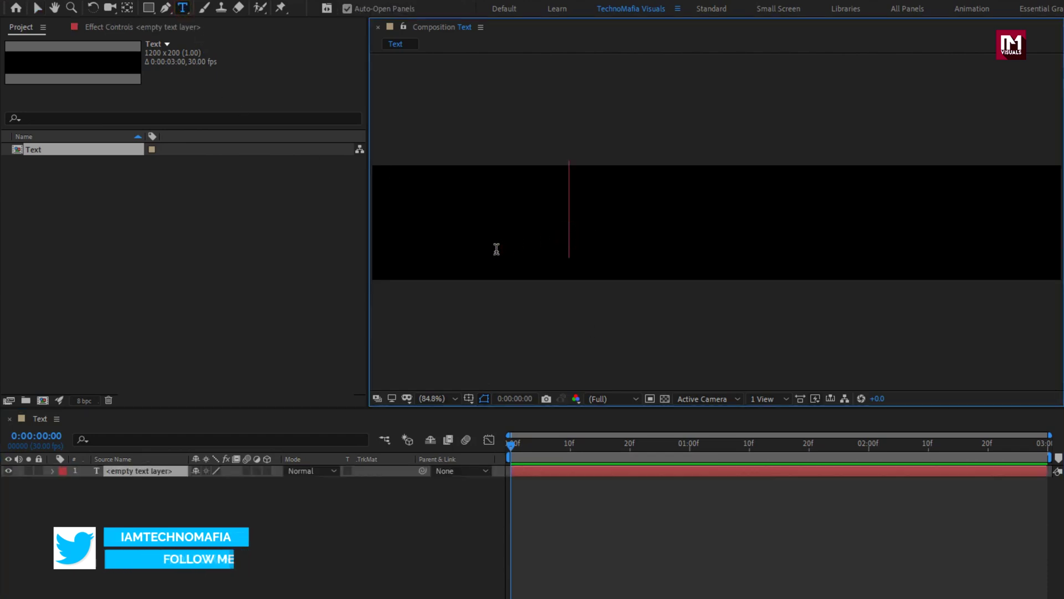
text(MOTION)
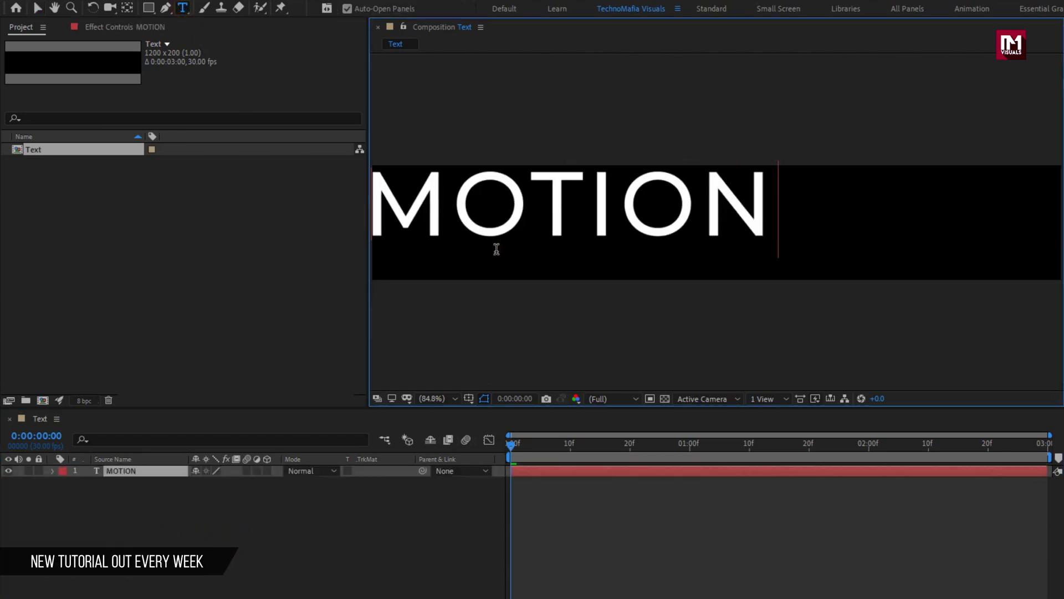
key(Escape)
key(v)
drag(486, 213, 642, 226)
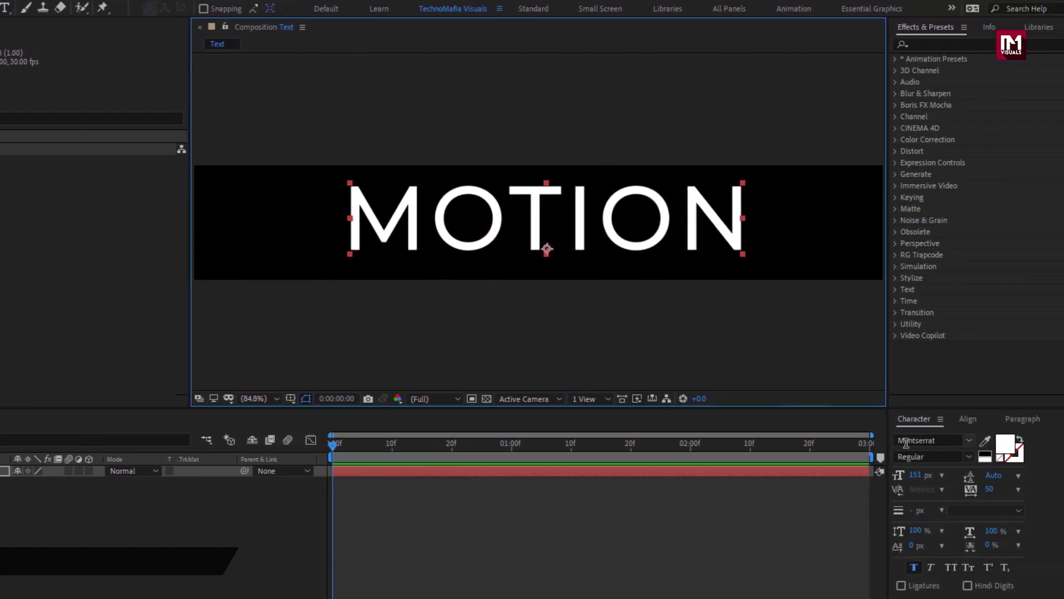
Step: Set MOTION to the Bebas Neue font and enlarge it to 213 px
click(909, 440)
text(beb)
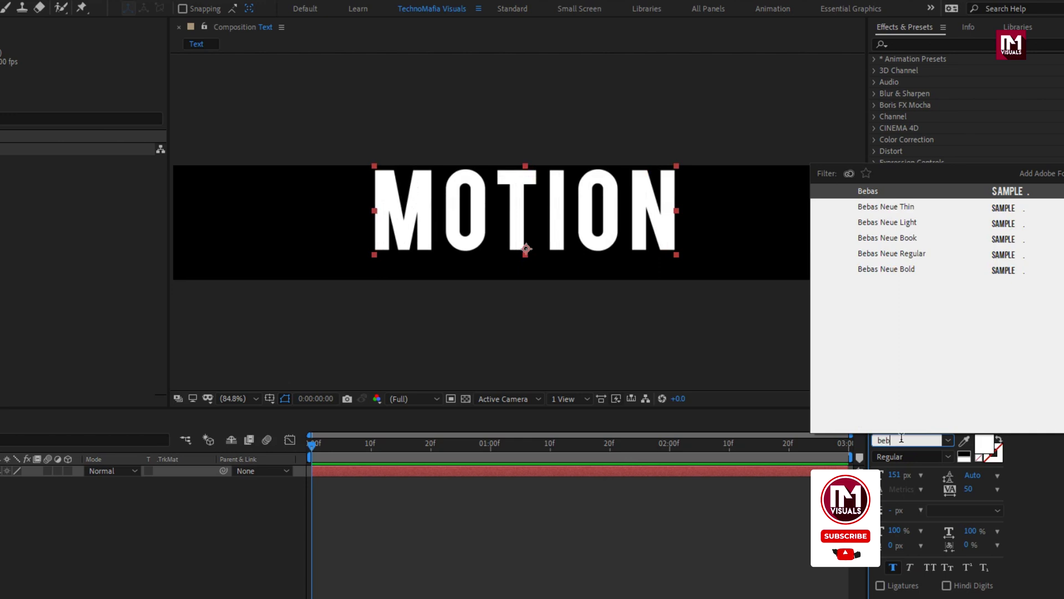
click(901, 255)
drag(894, 475, 941, 477)
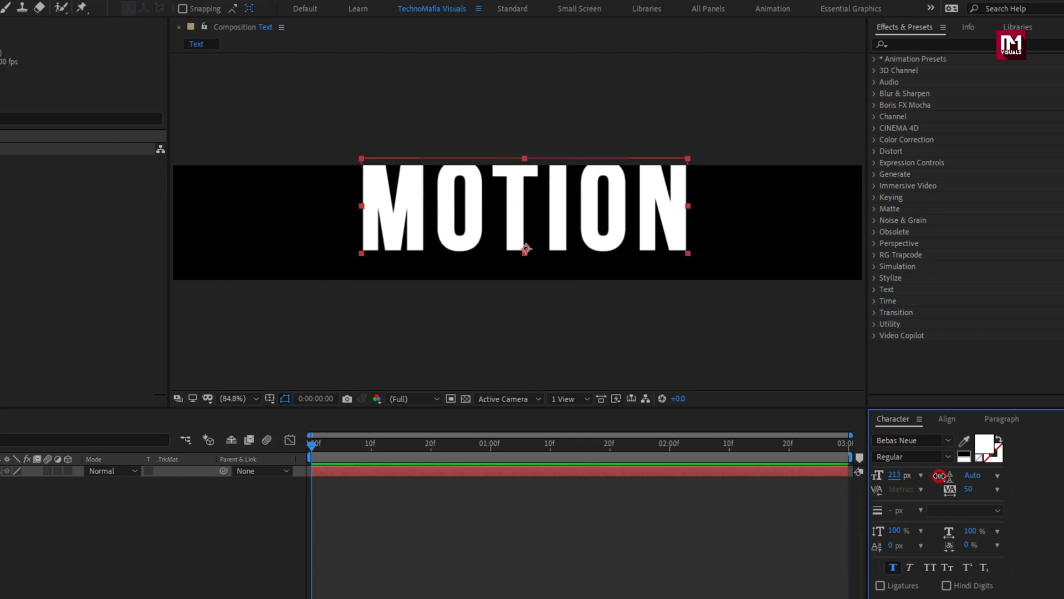
Step: Centre MOTION horizontally and vertically, and widen its tracking to 140
click(949, 419)
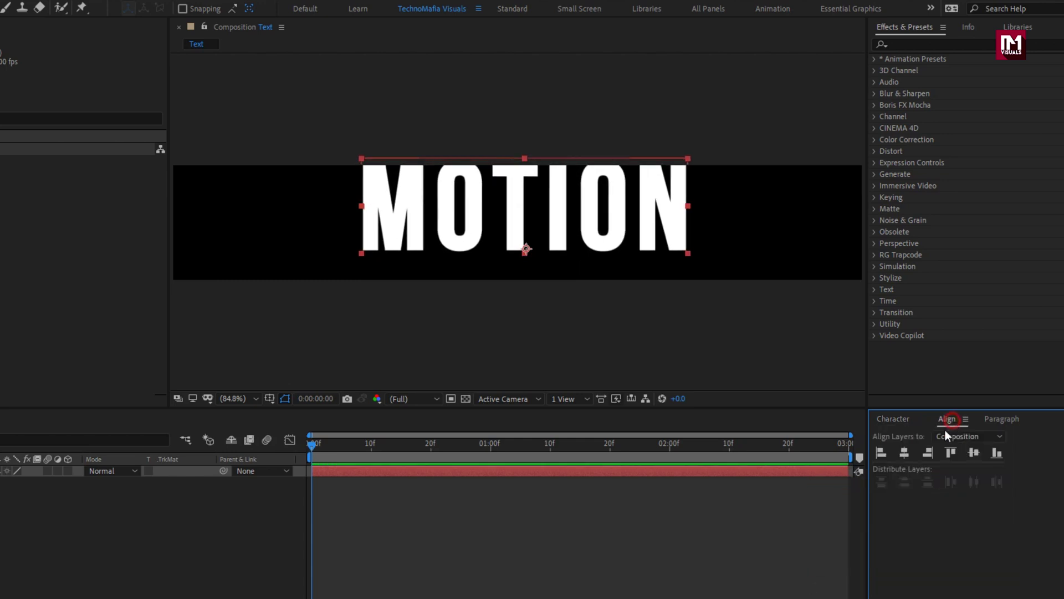
click(904, 453)
click(973, 453)
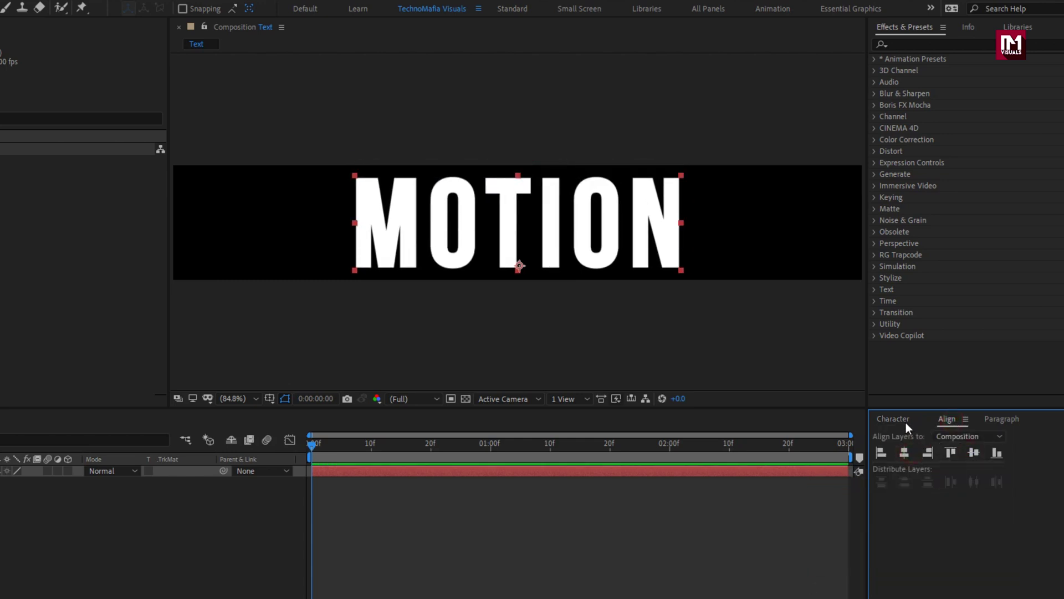
click(906, 424)
drag(970, 490, 1026, 488)
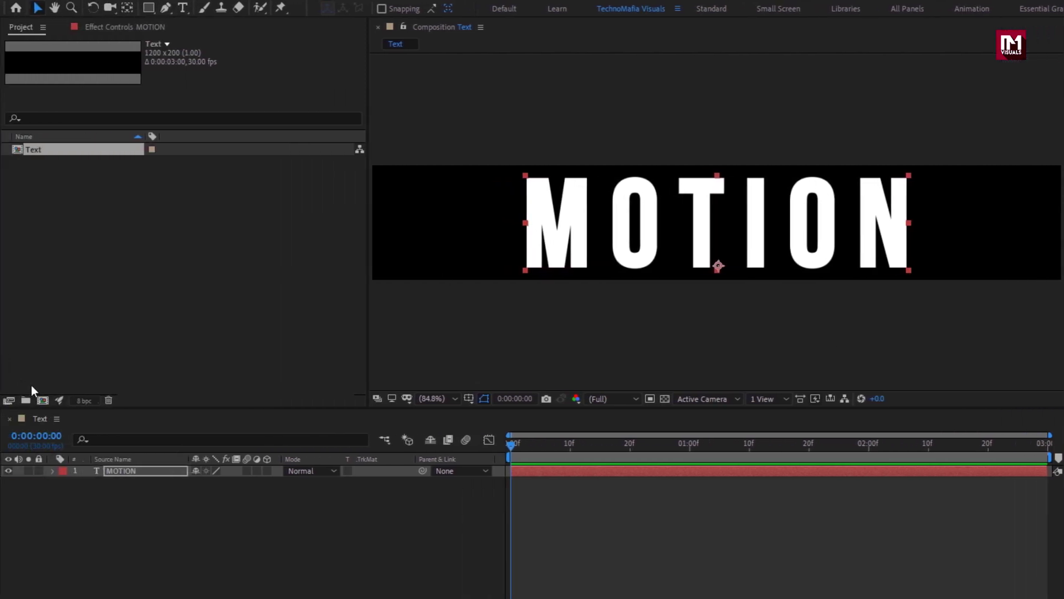
Step: Create a vertical 1080 × 1920 composition named Text_rotate
click(42, 400)
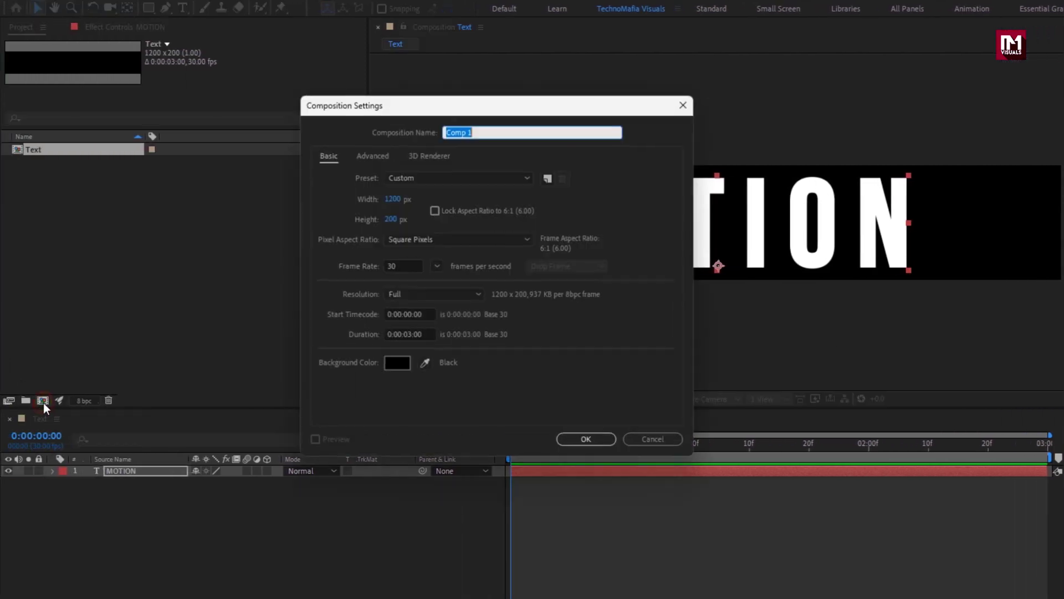
text(Text_rotate)
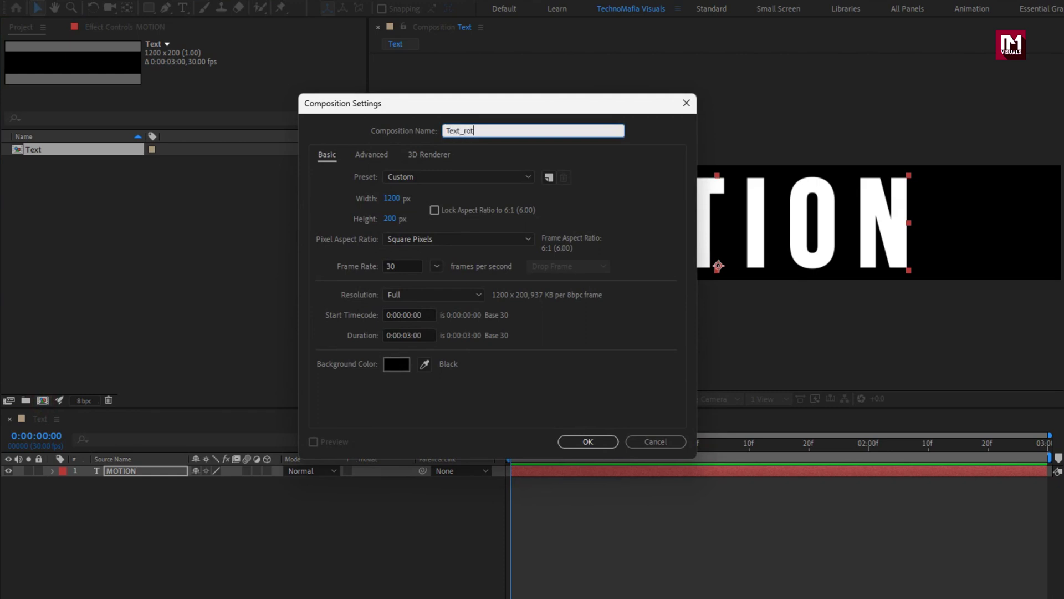
click(392, 198)
text(1080)
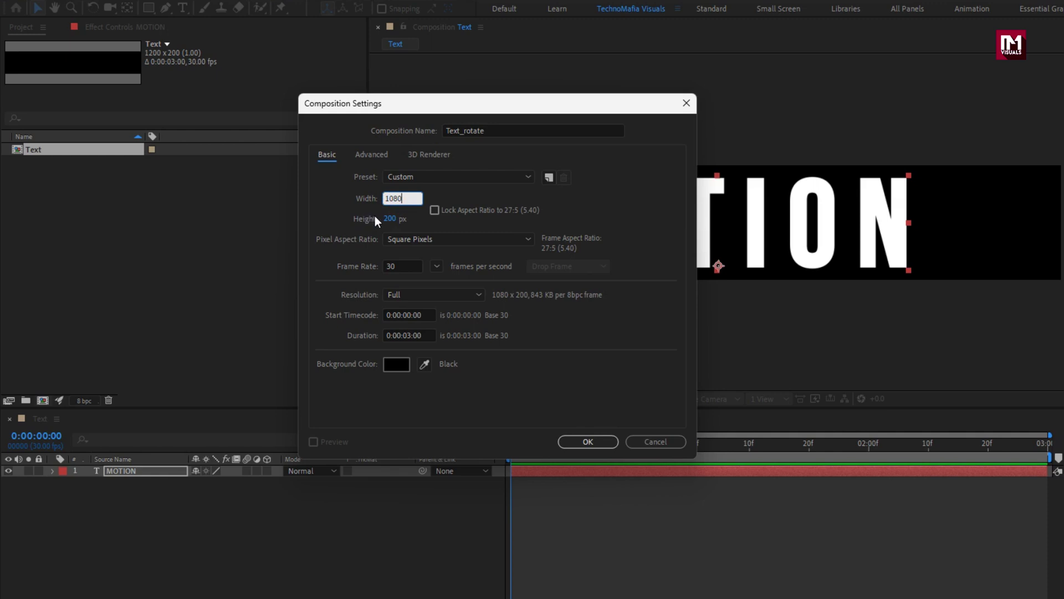
click(387, 216)
text(1920)
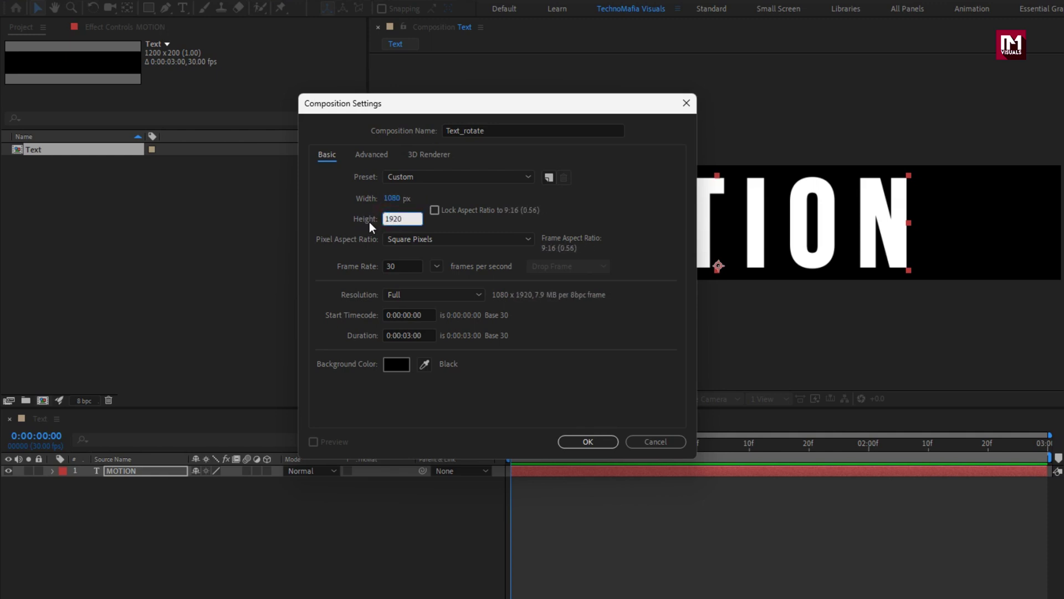
click(588, 441)
Step: Nest the Text comp in Text_rotate, rotate it 90°, and duplicate the layer
scroll(684, 242, down, 2)
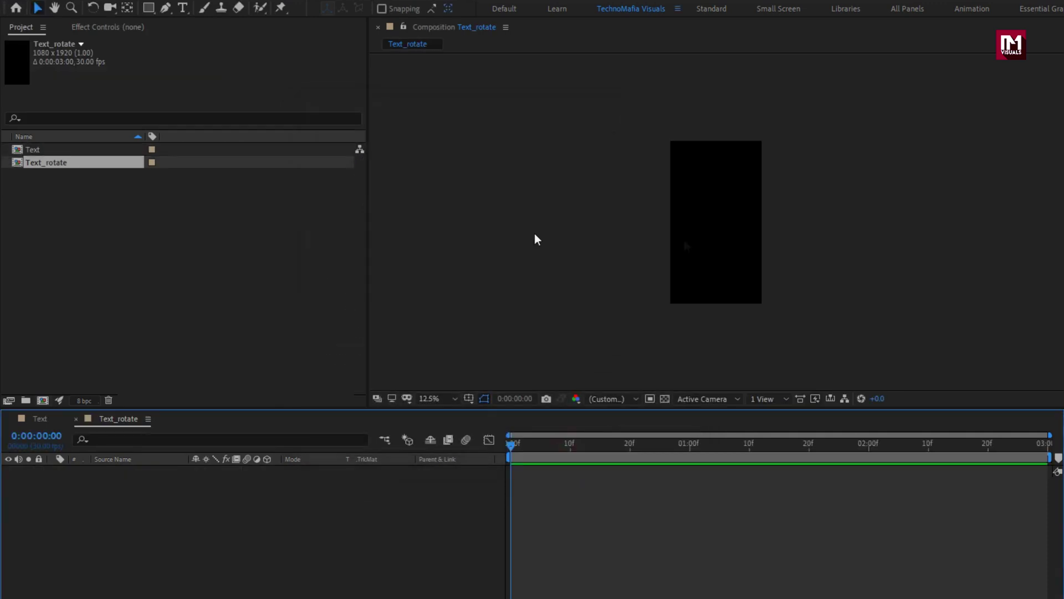
drag(27, 151, 134, 501)
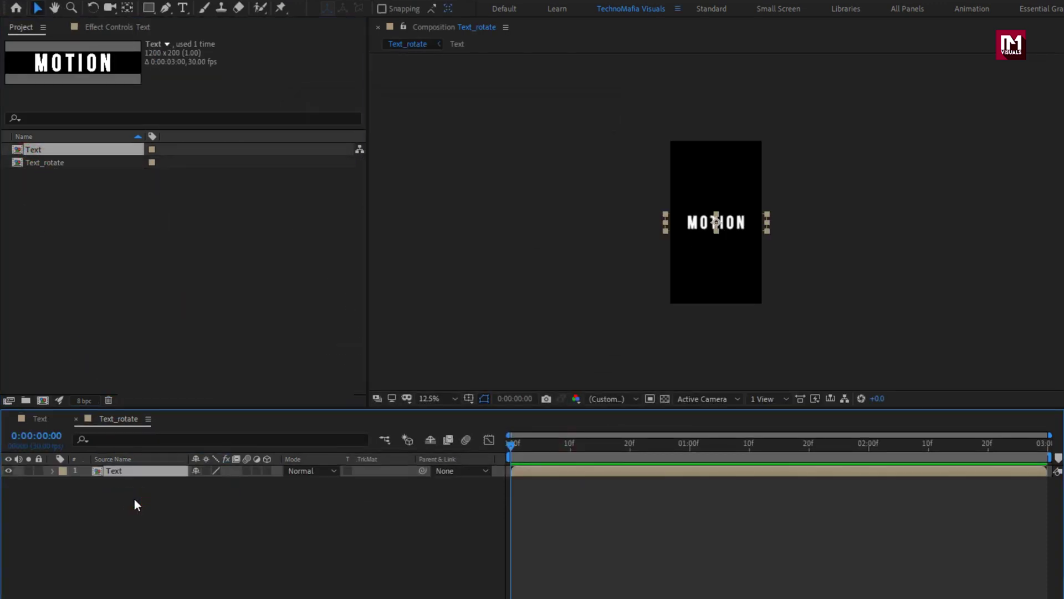
key(r)
click(210, 482)
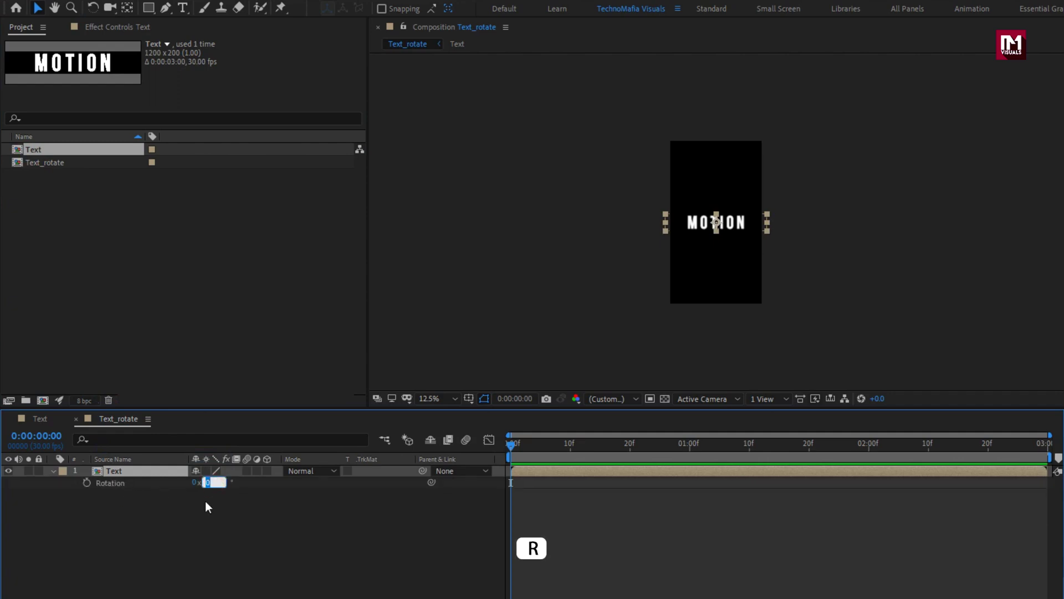
text(90)
key(Return)
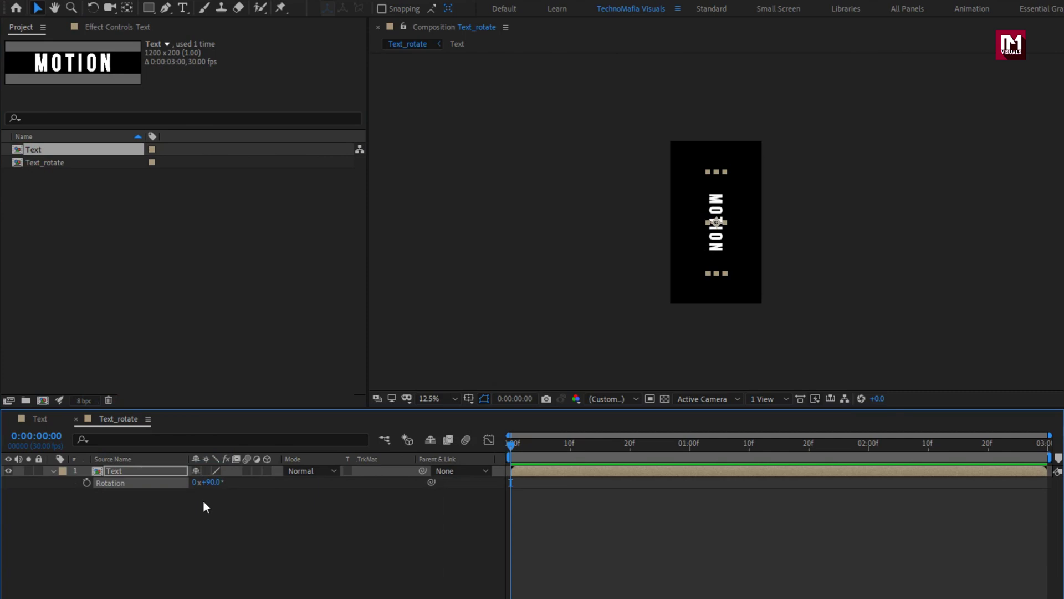
click(141, 471)
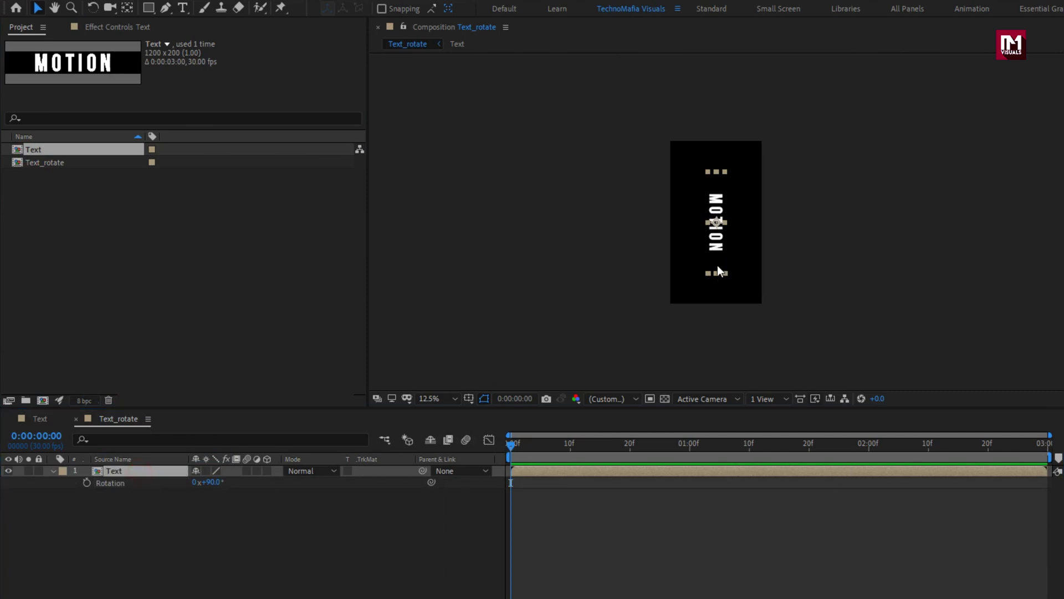
key(ctrl+d)
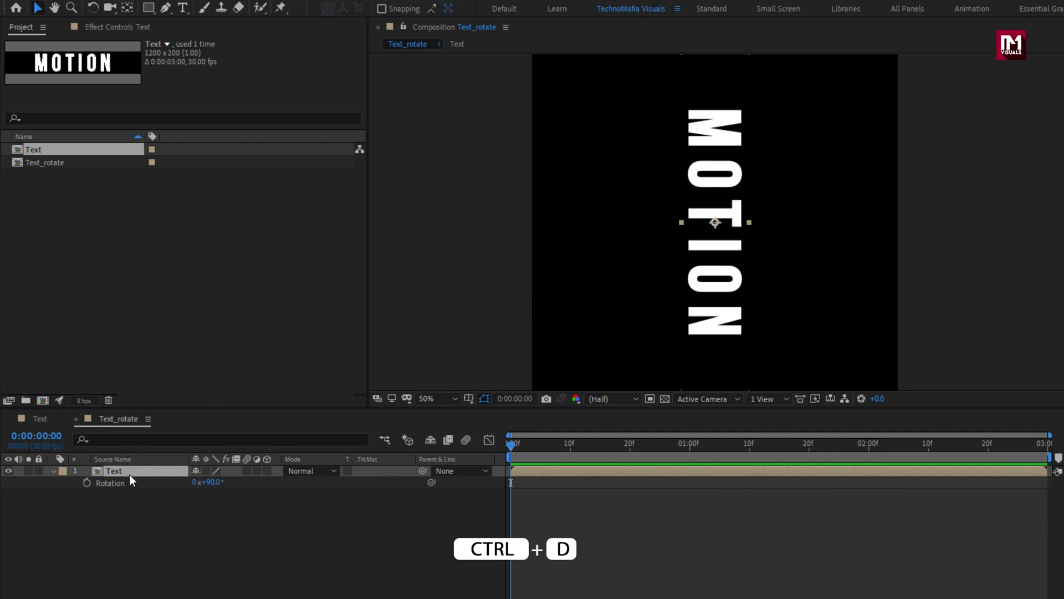
Step: Duplicate the Text layer again and slide the top copy right to X 851
click(52, 470)
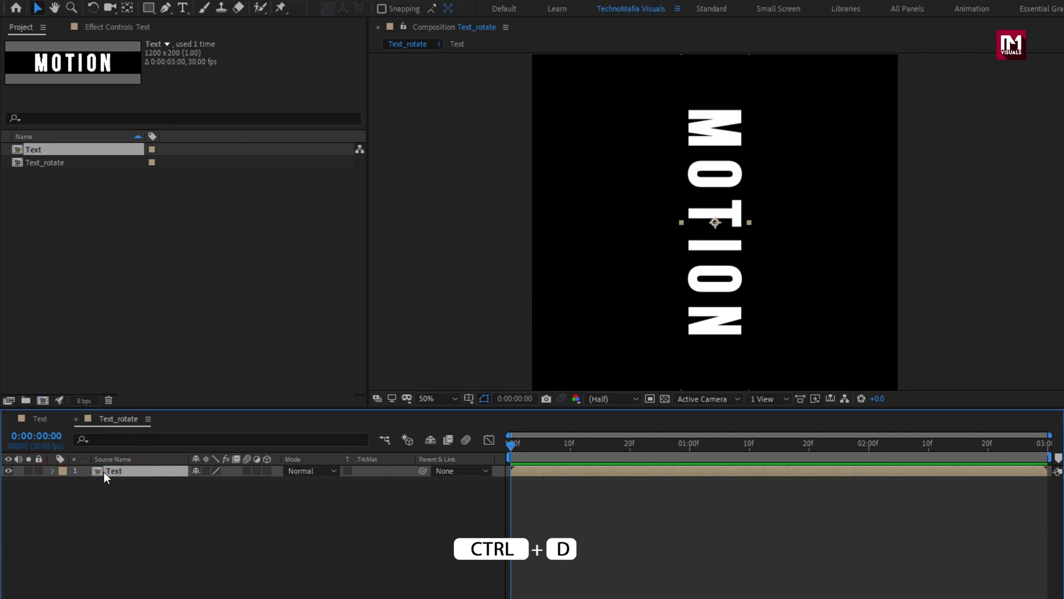
key(ctrl+d)
key(ctrl+d)
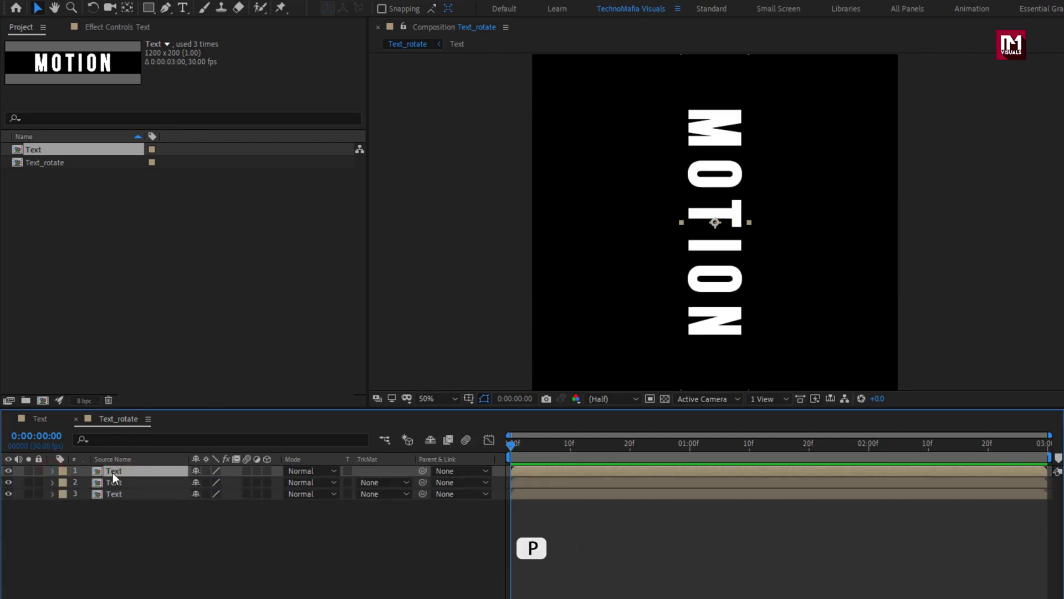
key(p)
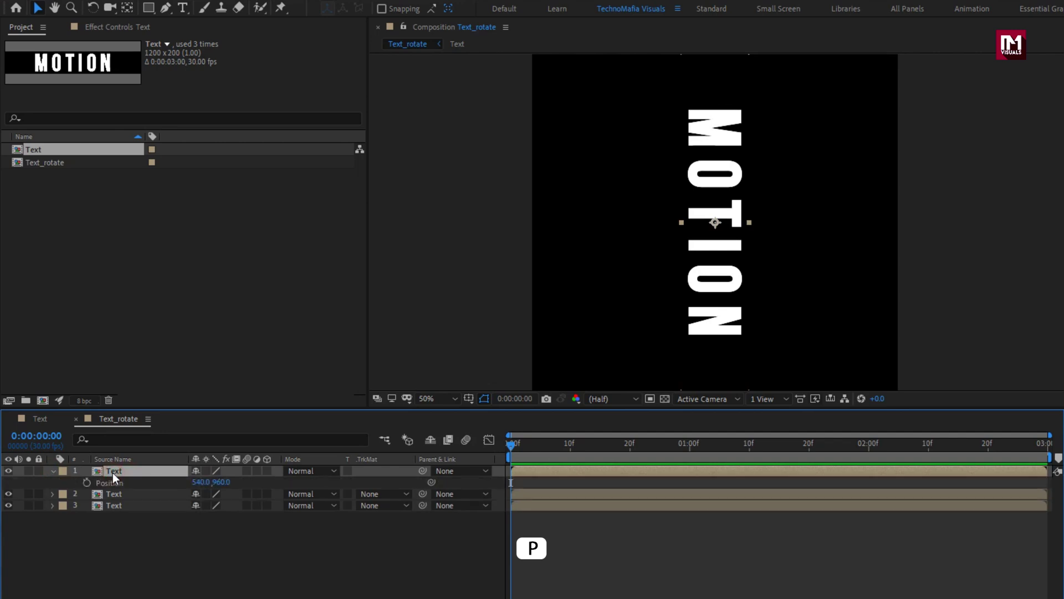
drag(197, 483, 394, 468)
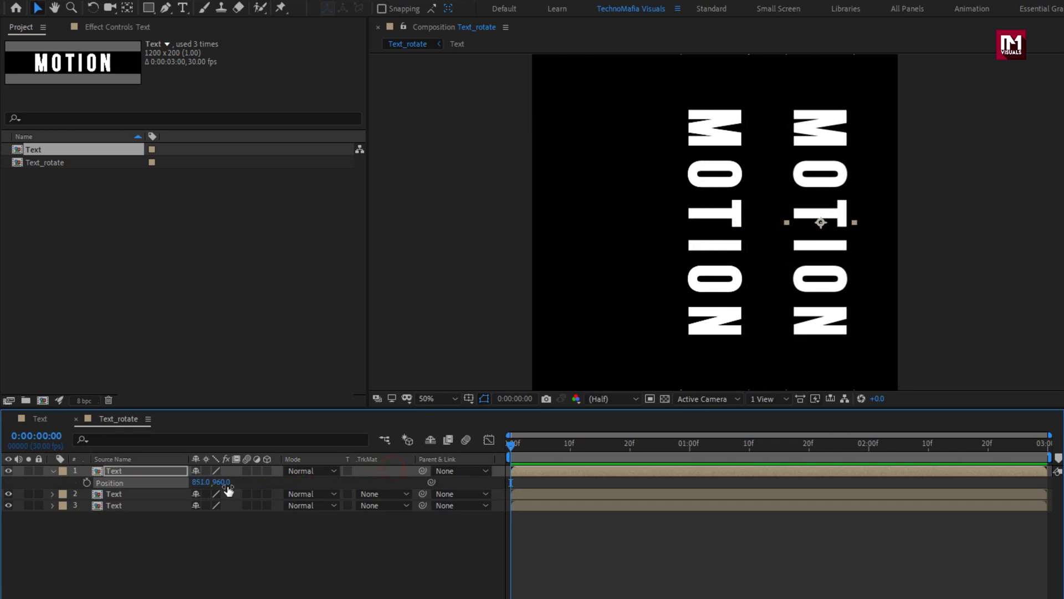
Step: Slide the third MOTION copy left to X 240
click(131, 506)
key(p)
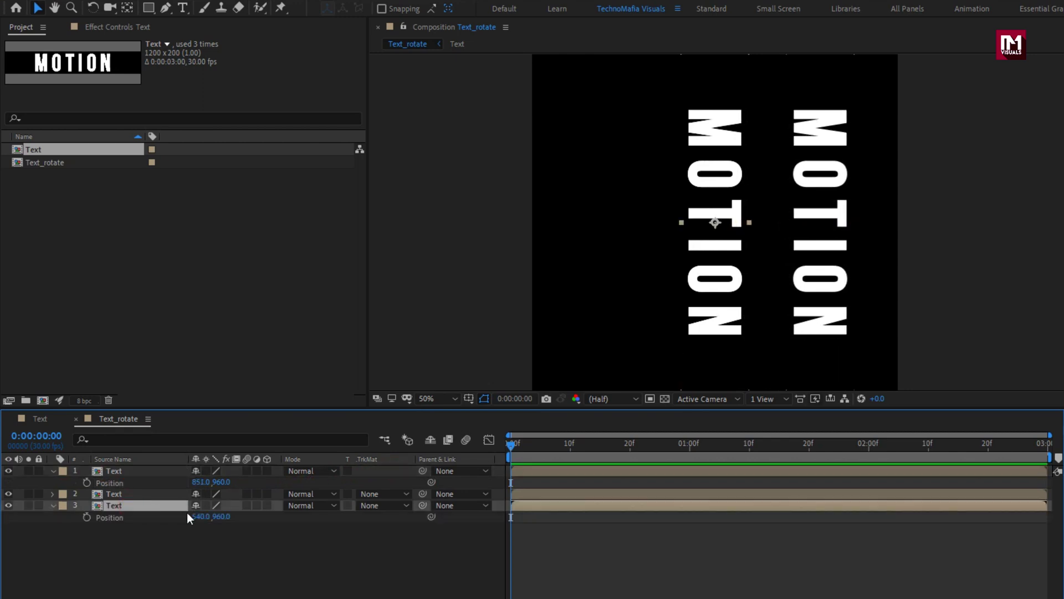
drag(201, 516, 3, 517)
drag(196, 521, 191, 524)
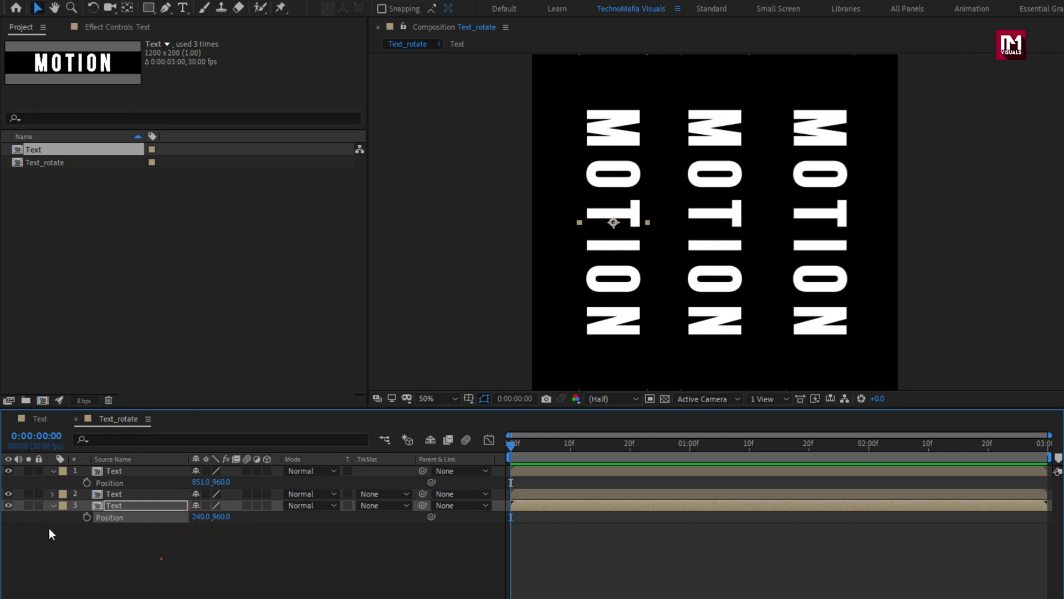
Step: Select the right and middle MOTION layers and delay the middle column in time
click(52, 505)
click(54, 471)
key(ctrl+shift+a)
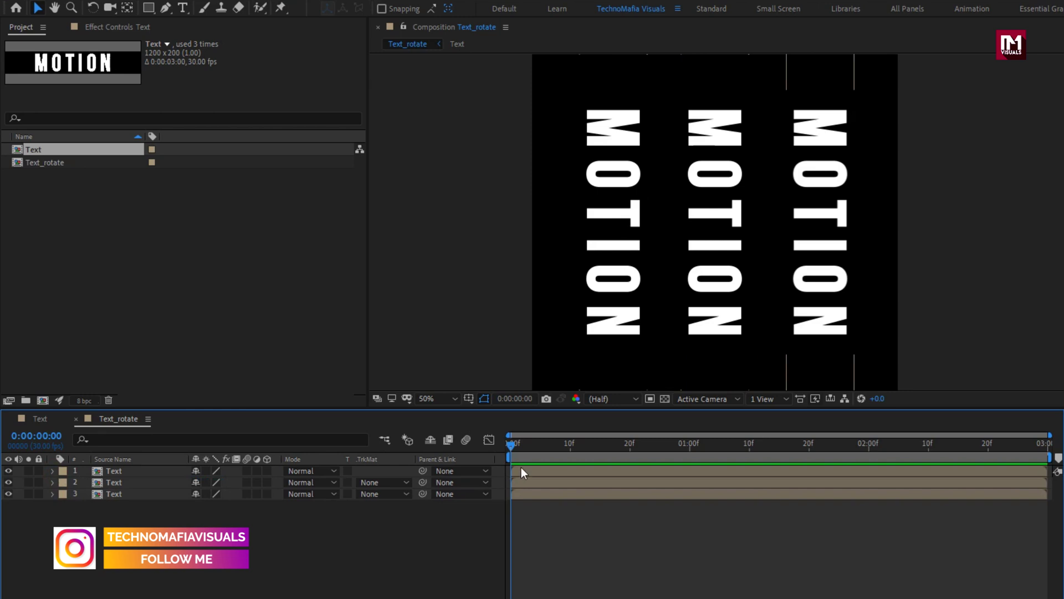
click(518, 473)
click(518, 480)
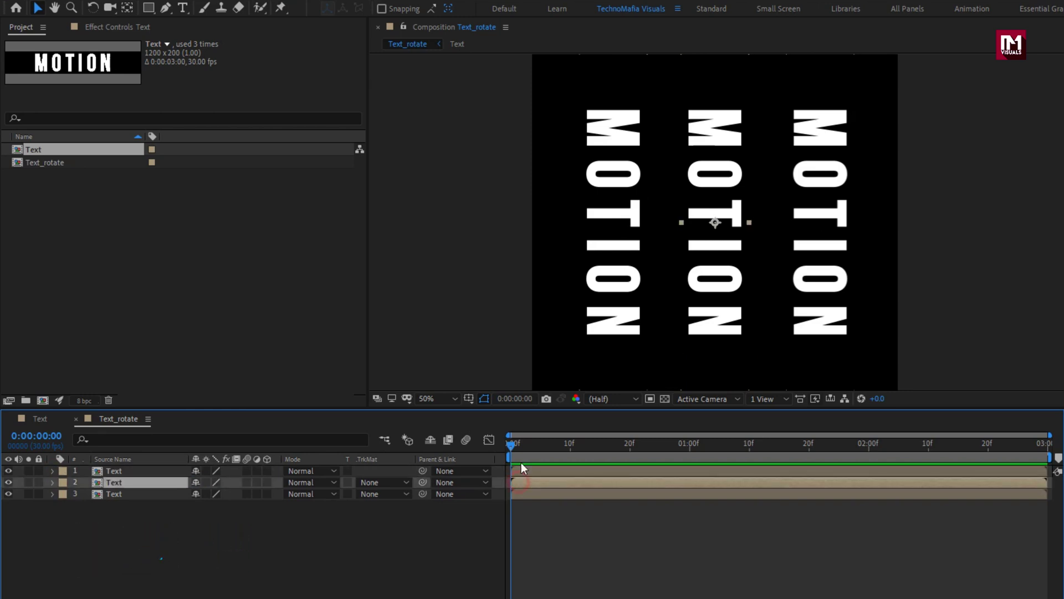
drag(512, 445, 636, 451)
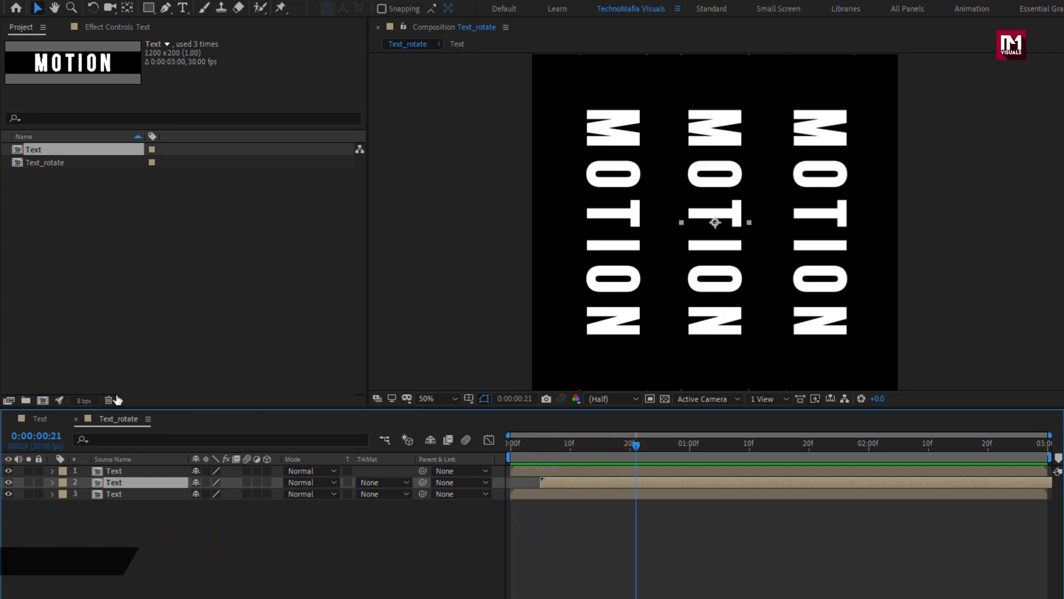
click(42, 401)
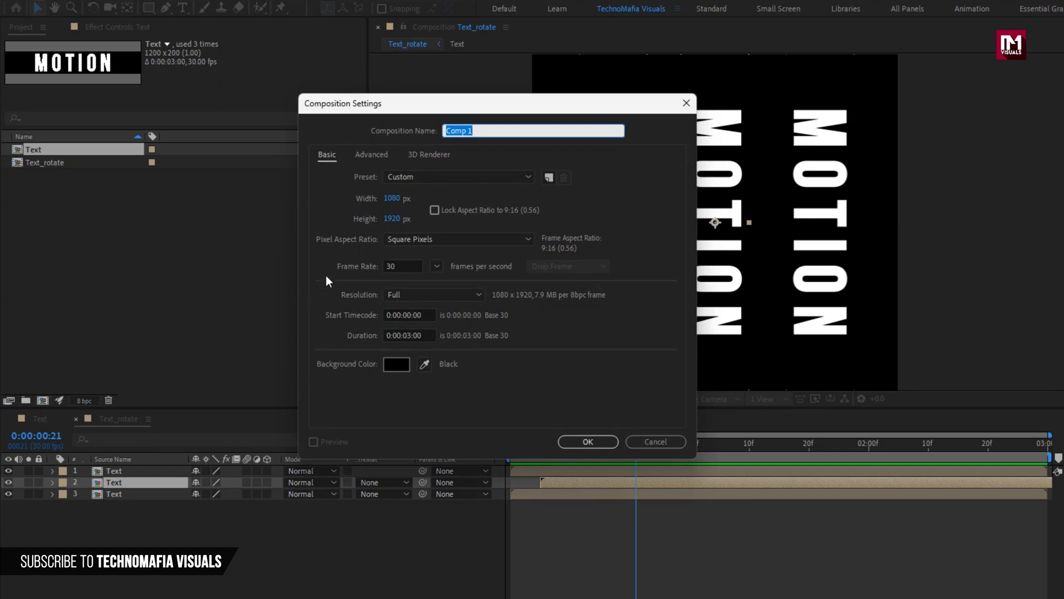
Step: Create a 1920 × 1080 composition named Animation
text(Animation)
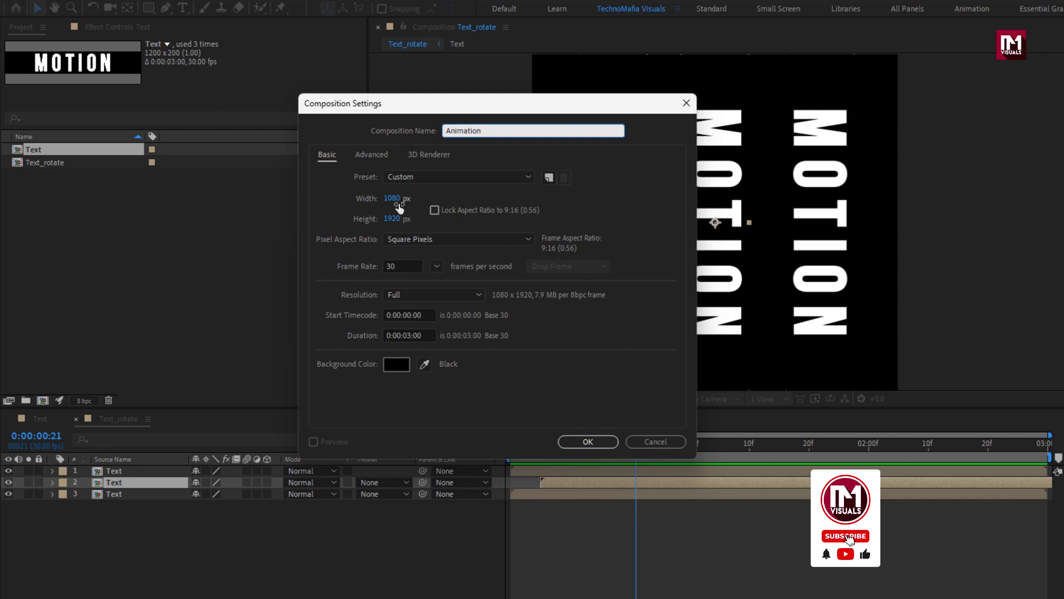
click(392, 199)
text(1920)
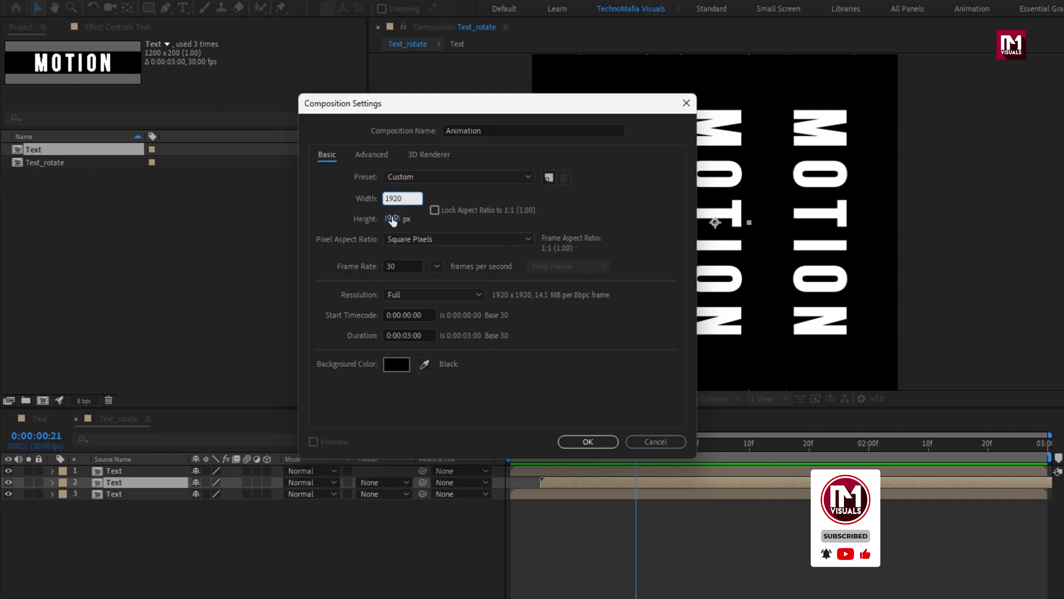
key(Tab)
text(1080)
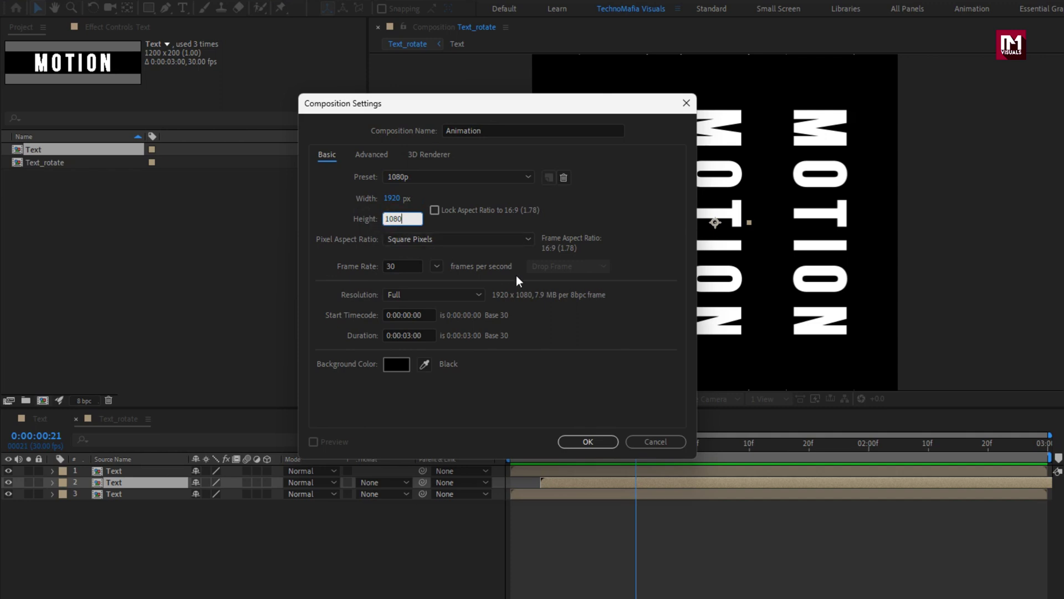
click(569, 441)
Step: Fit the viewer and add a full-frame red solid layer named BG
click(442, 399)
click(446, 430)
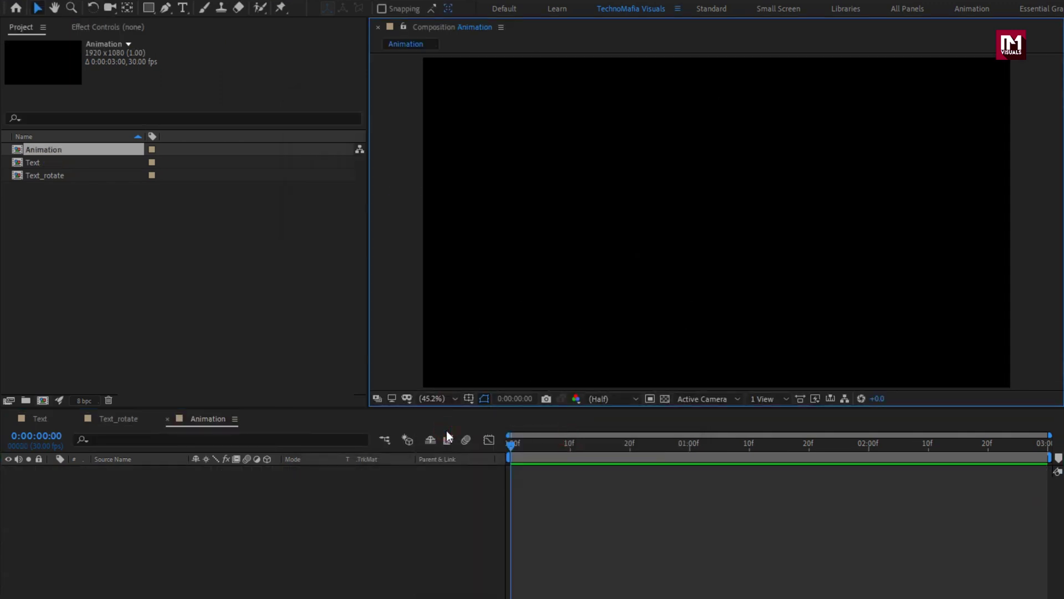
click(58, 177)
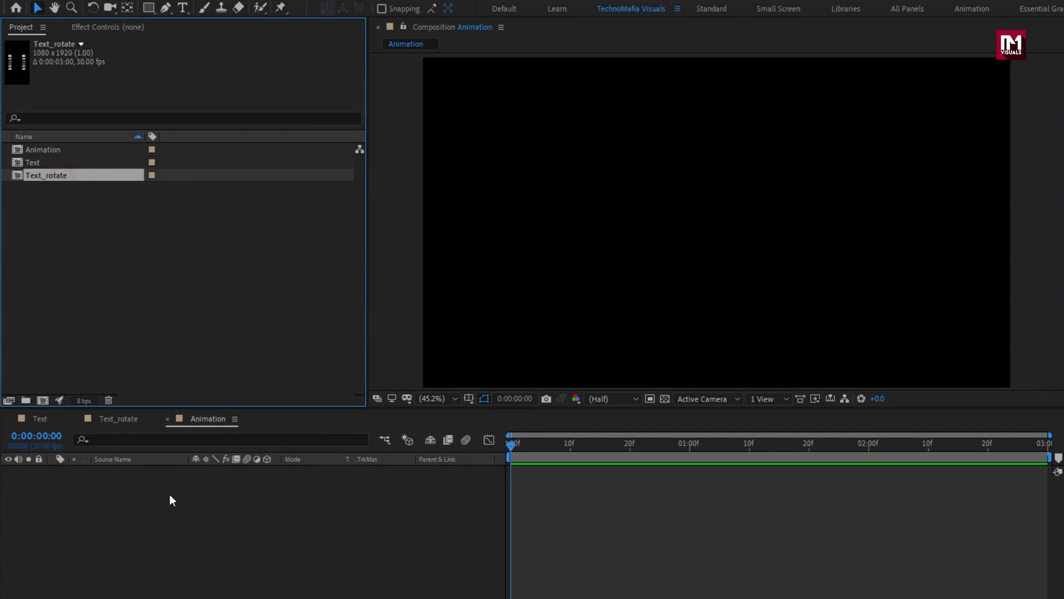
right_click(168, 474)
mouse_move(328, 480)
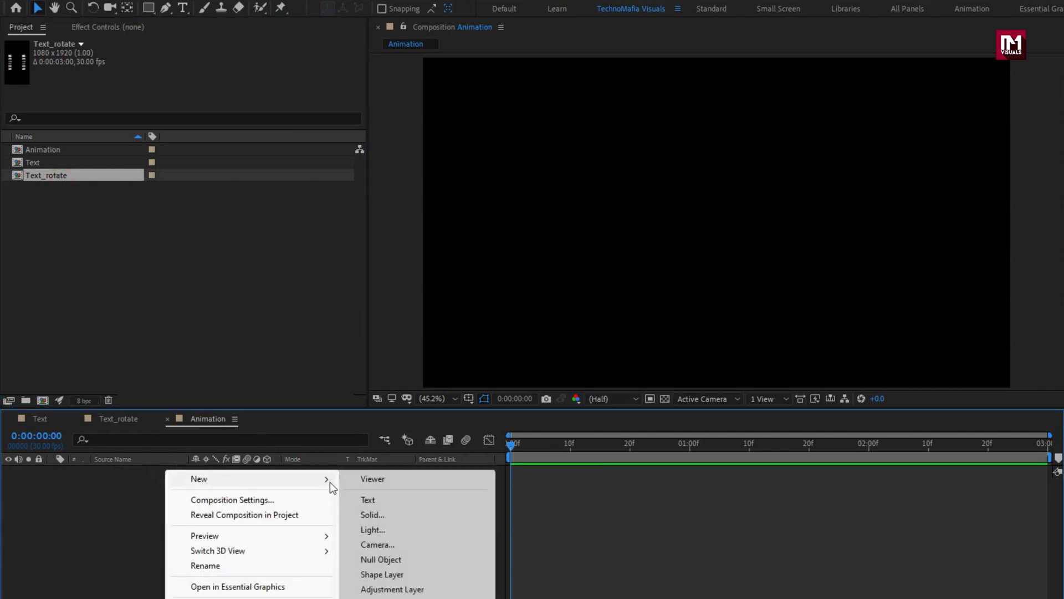
click(370, 516)
text(BG)
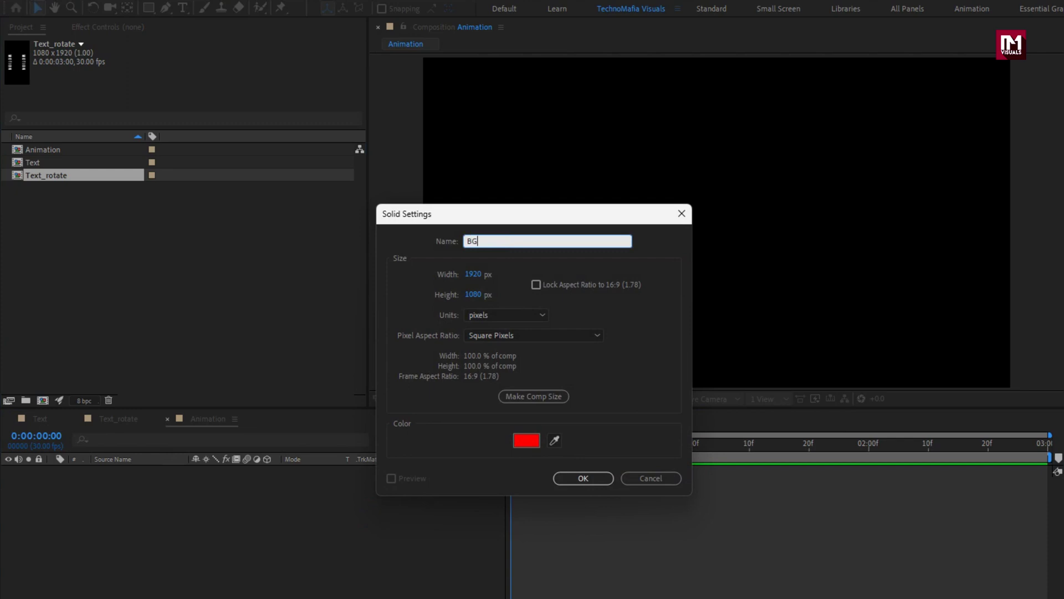
click(573, 477)
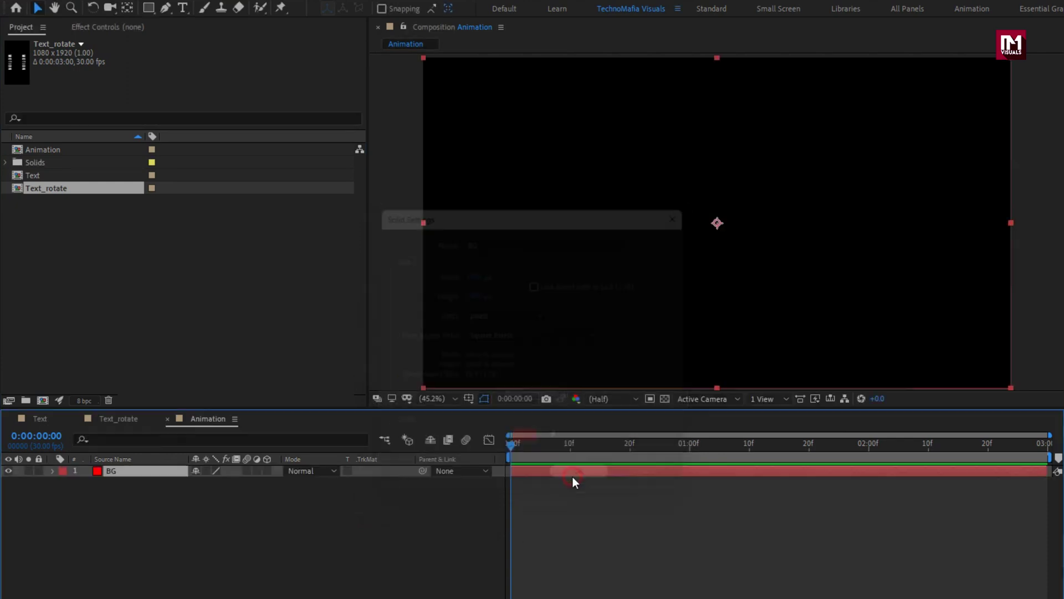
click(915, 47)
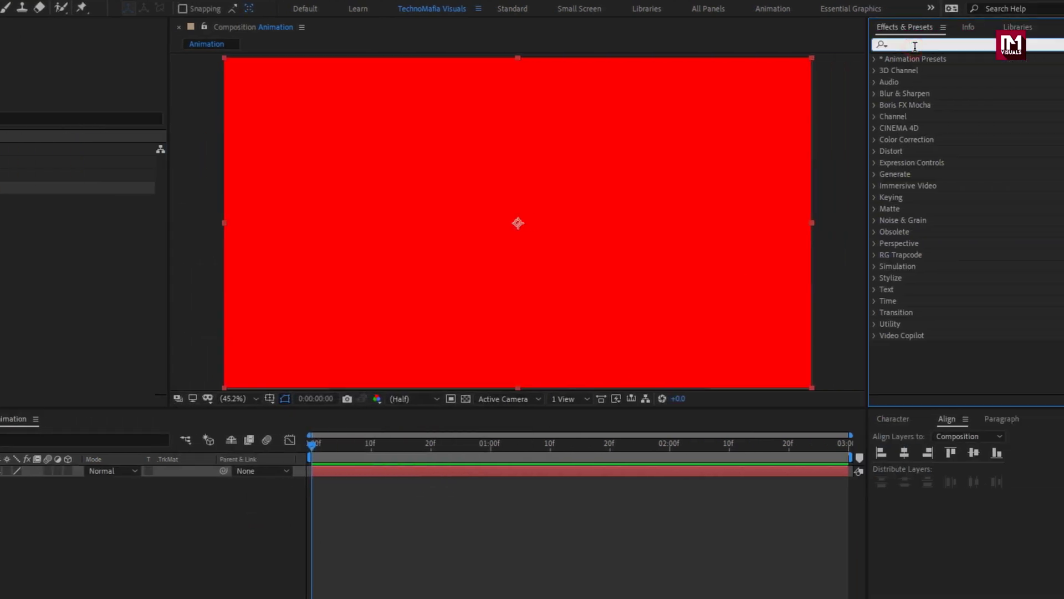
Step: Apply Gradient Ramp to BG with a dark blue start colour and black end colour
text(ramp)
drag(942, 71, 558, 212)
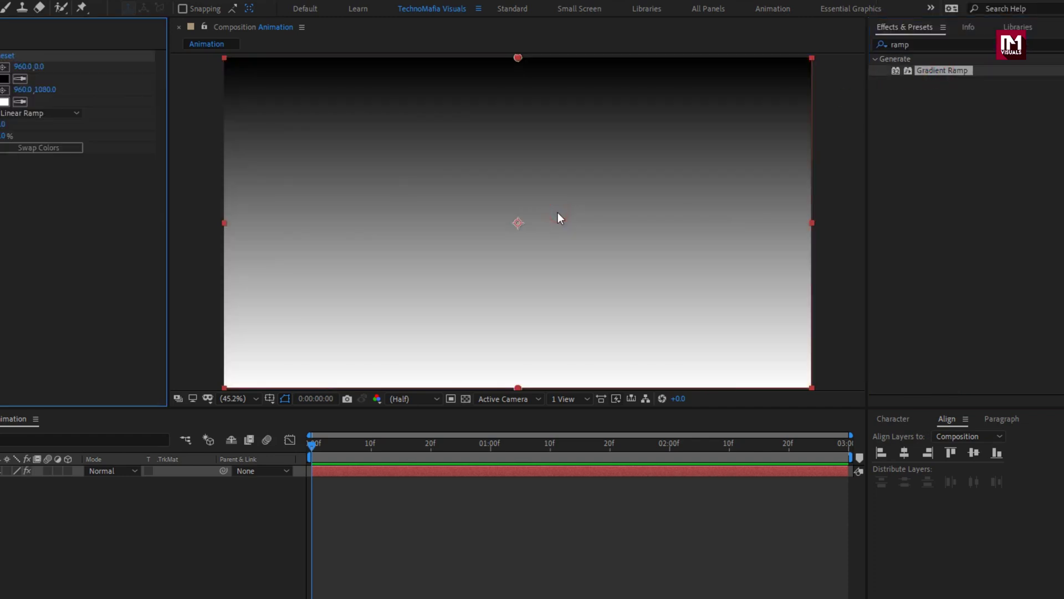
click(201, 78)
drag(322, 314, 301, 396)
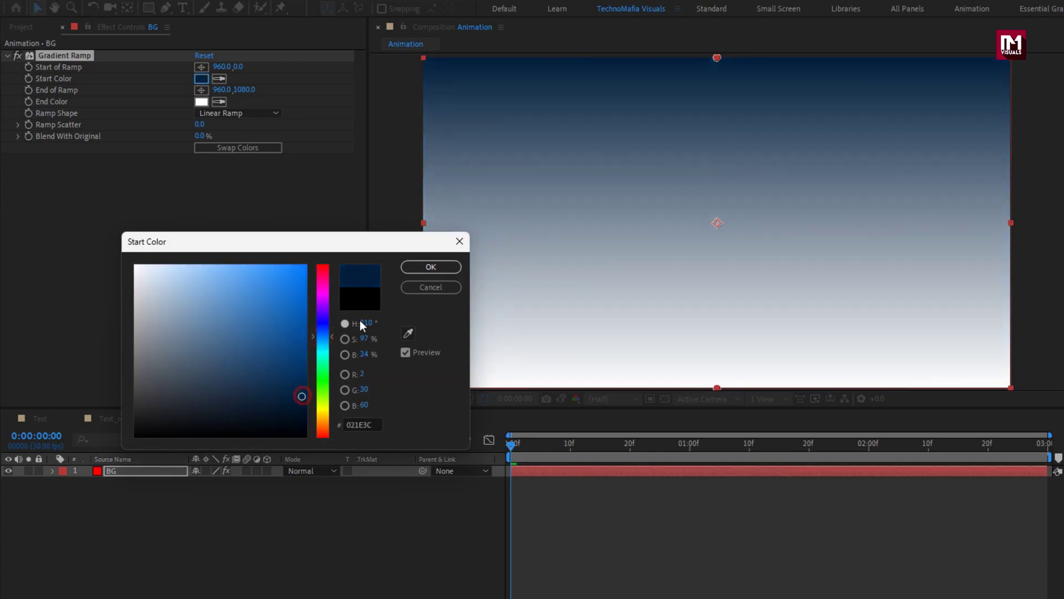
click(410, 270)
click(201, 102)
drag(287, 312, 302, 436)
click(419, 267)
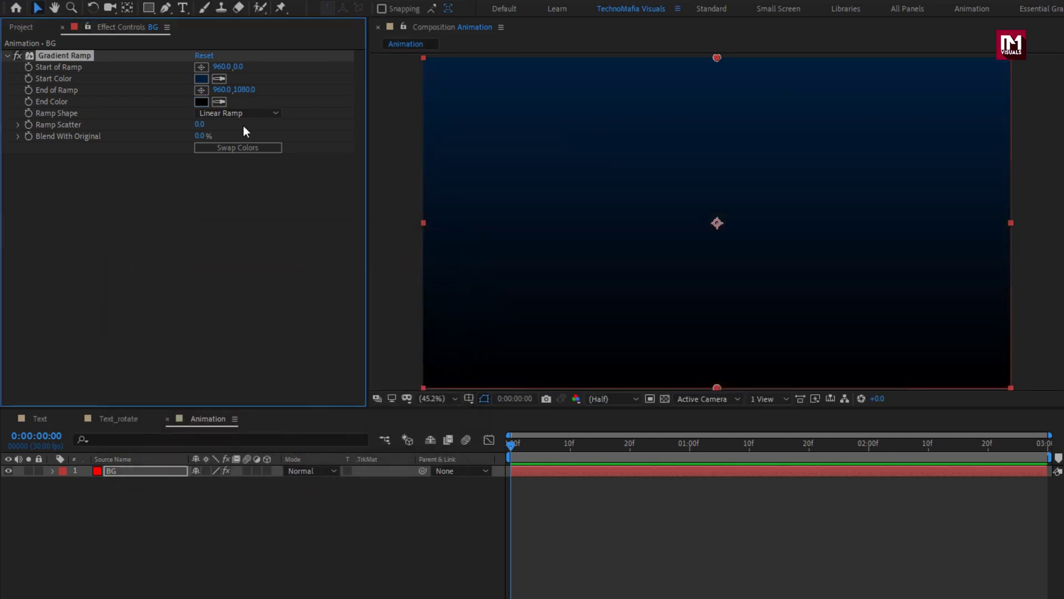
Step: Run the ramp from upper left to bottom right, radial, with Ramp Scatter 500
drag(717, 59, 426, 62)
drag(720, 387, 1014, 389)
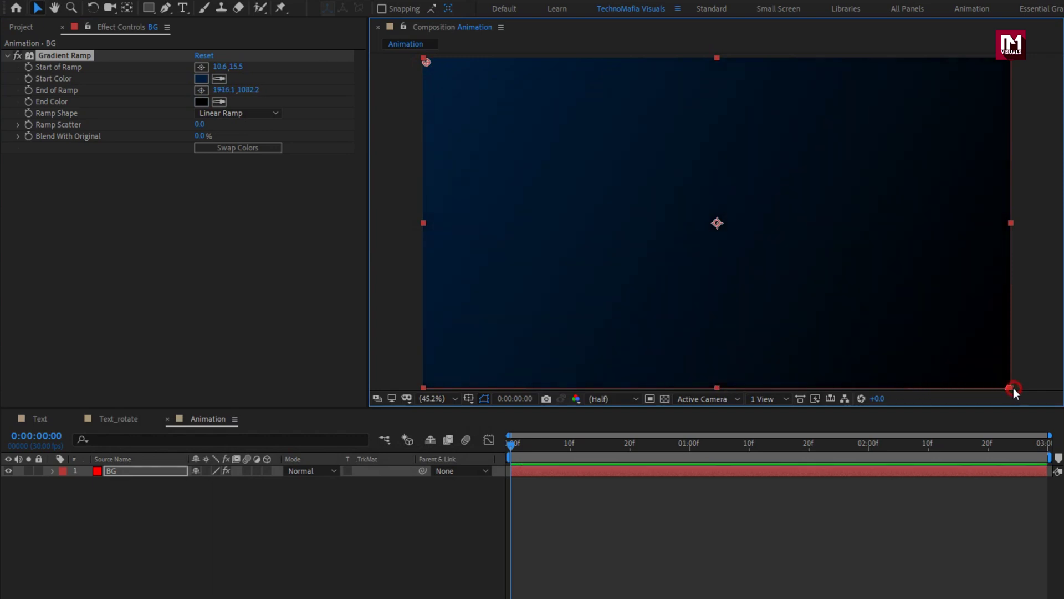
click(214, 114)
click(231, 142)
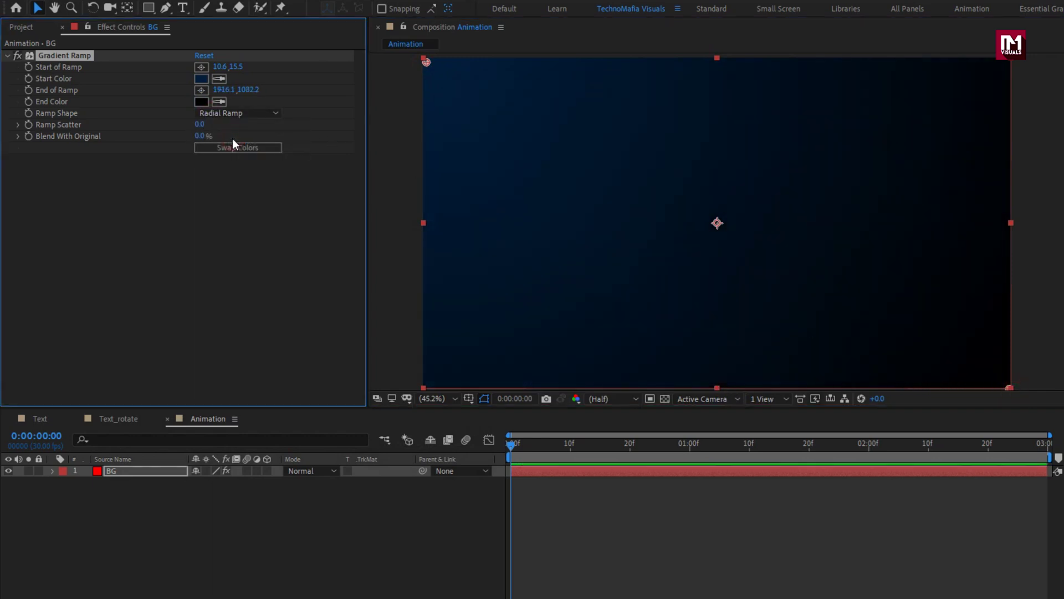
text(500)
drag(430, 63, 480, 98)
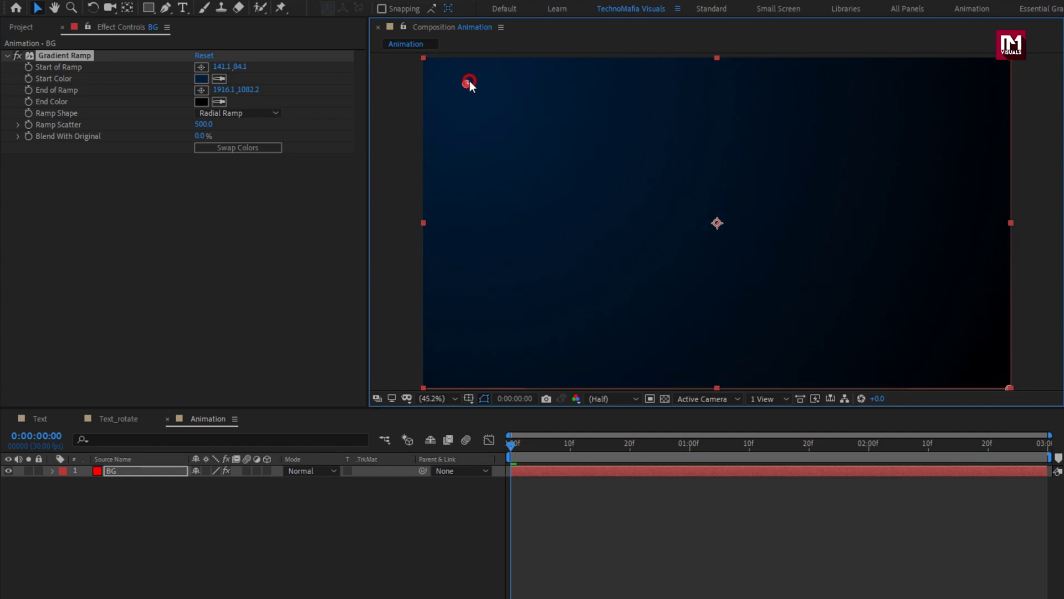
click(20, 27)
Step: Nest Text_rotate above BG in Animation and apply CC Cylinder to it
drag(55, 187, 175, 466)
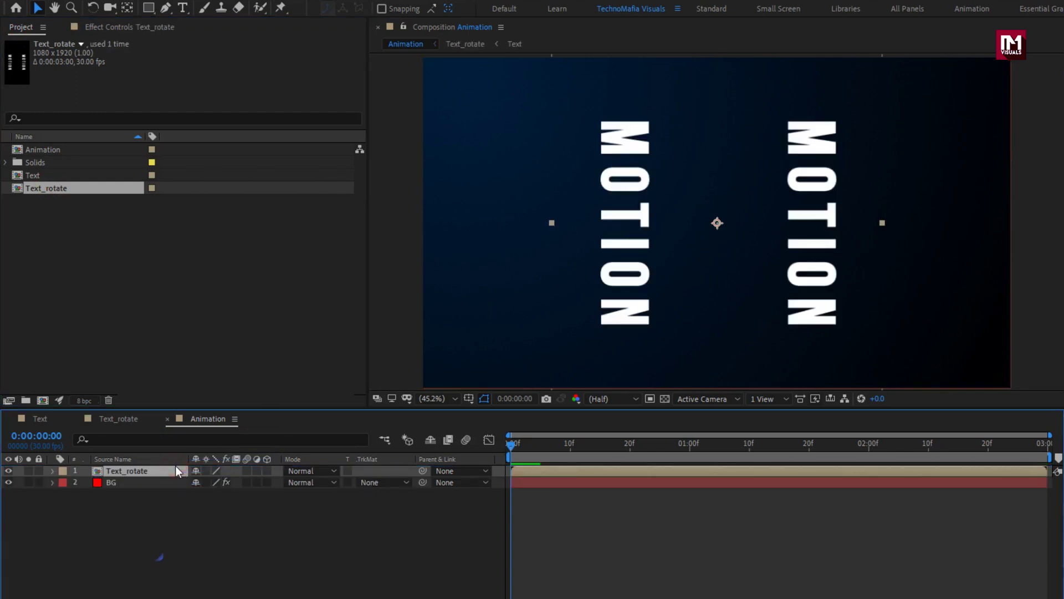
key(space)
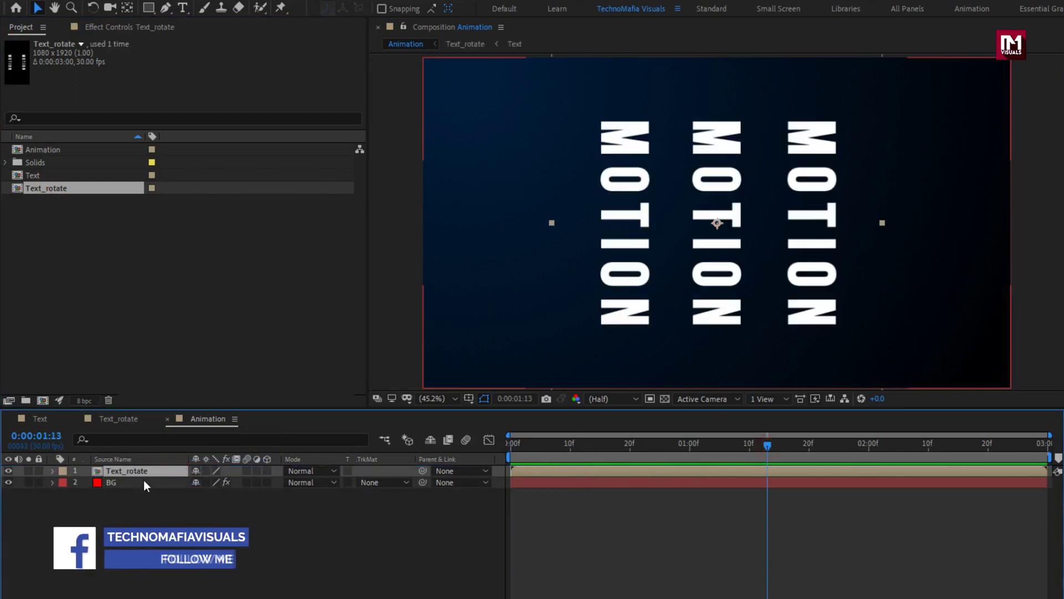
click(1063, 48)
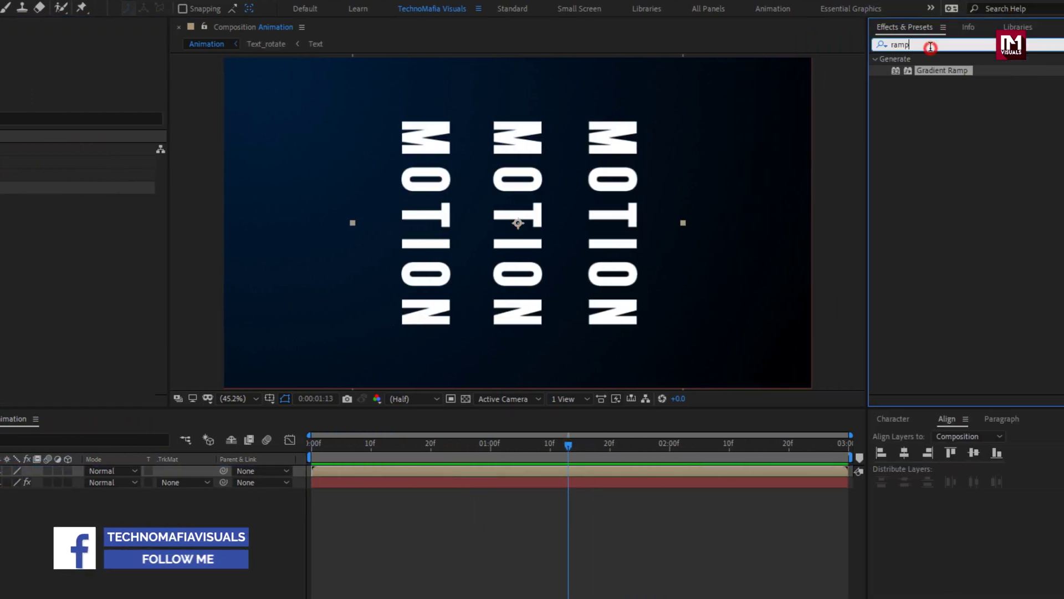
text(cc c)
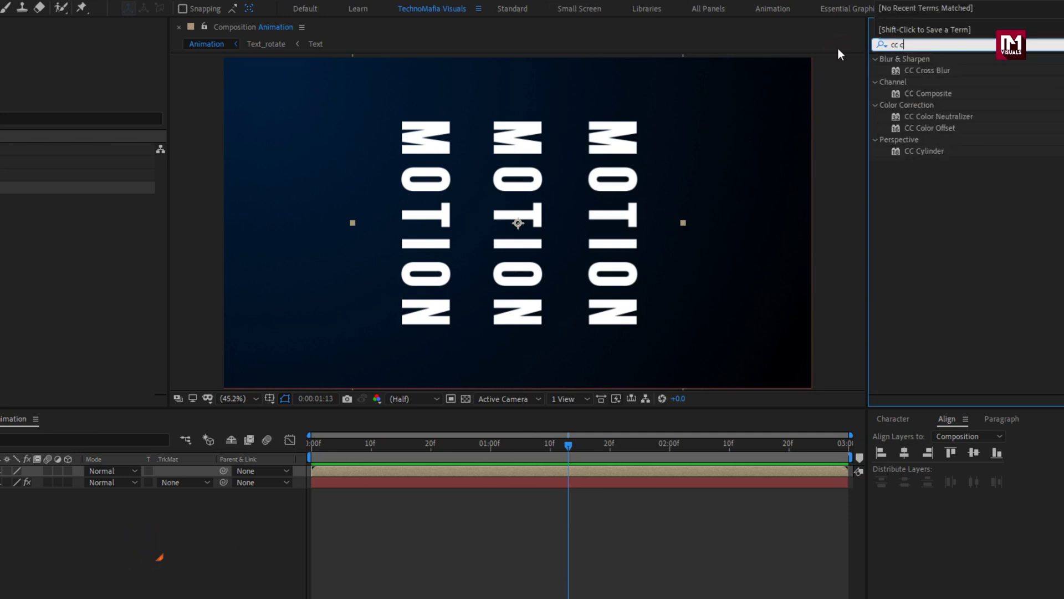
click(938, 151)
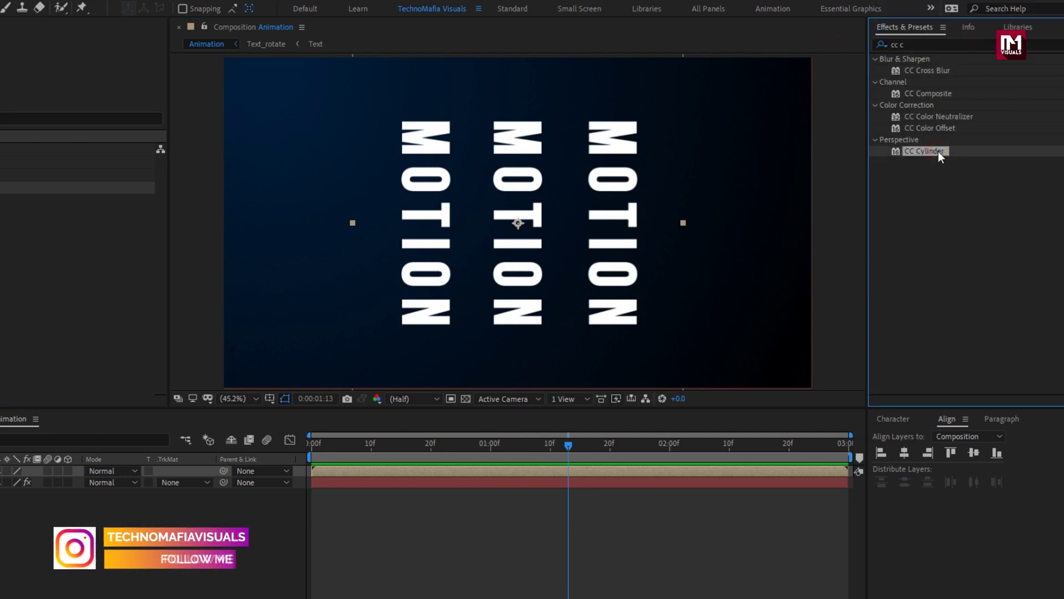
double_click(938, 151)
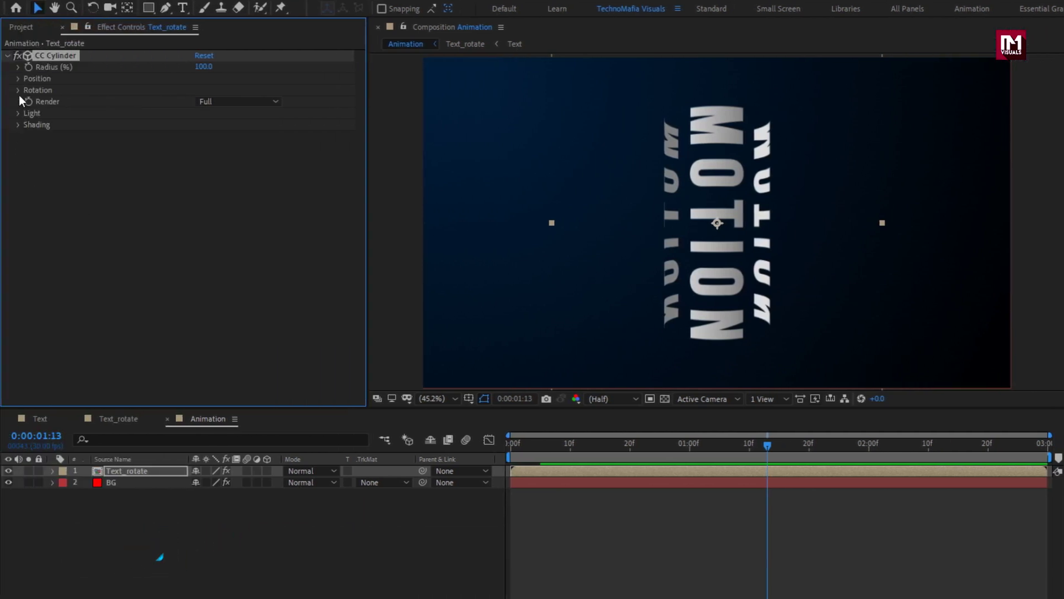
Step: Set CC Cylinder Rotation Z to -90° and Render to Outside
click(18, 90)
click(216, 179)
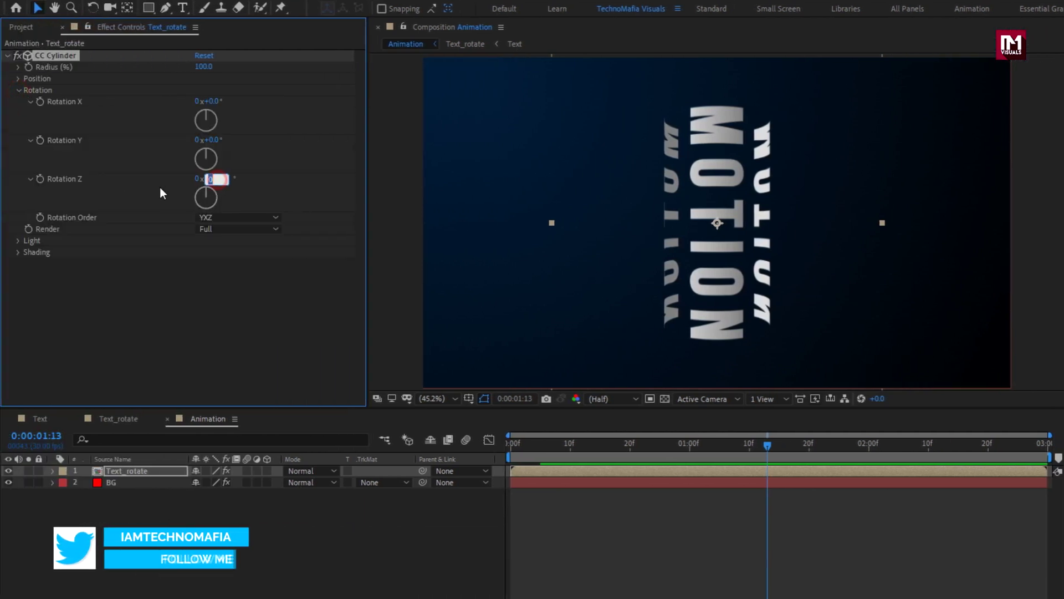
text(-90)
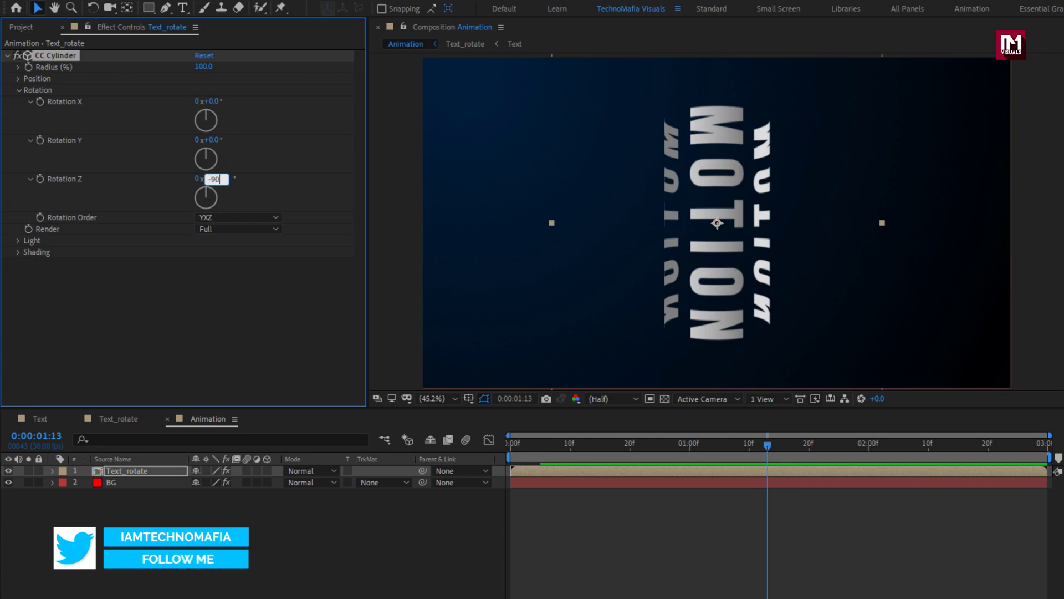
key(Return)
mouse_move(520, 448)
mouse_down()
mouse_move(501, 446)
mouse_move(623, 446)
mouse_move(513, 450)
mouse_up()
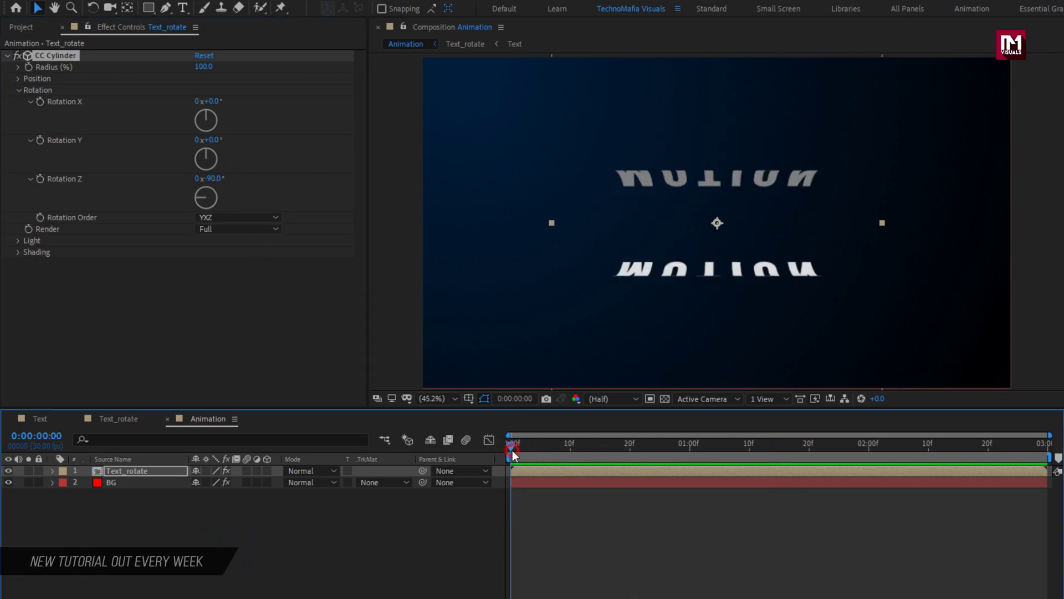
click(219, 228)
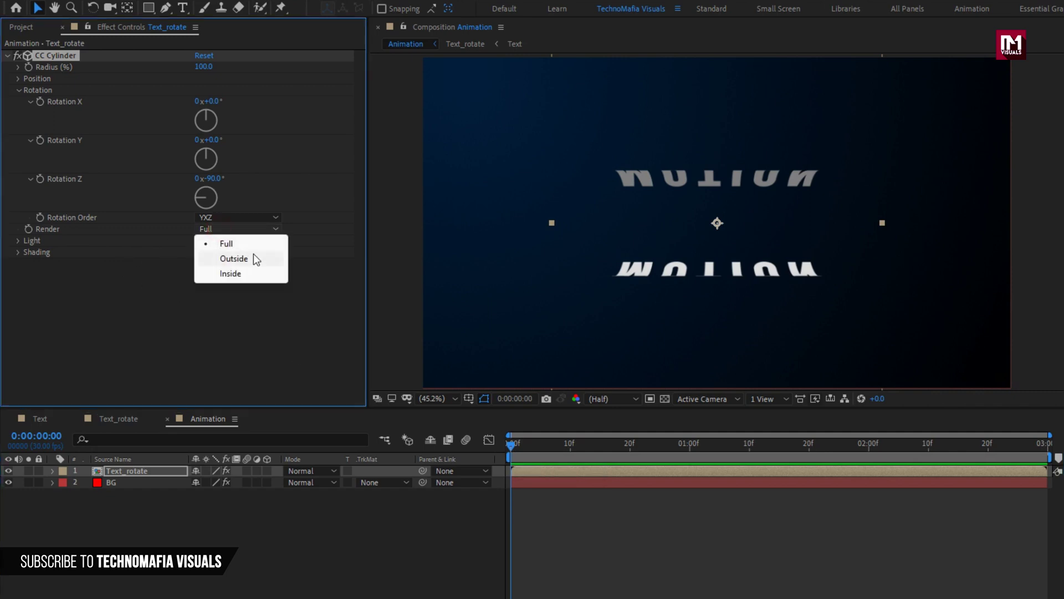
click(254, 258)
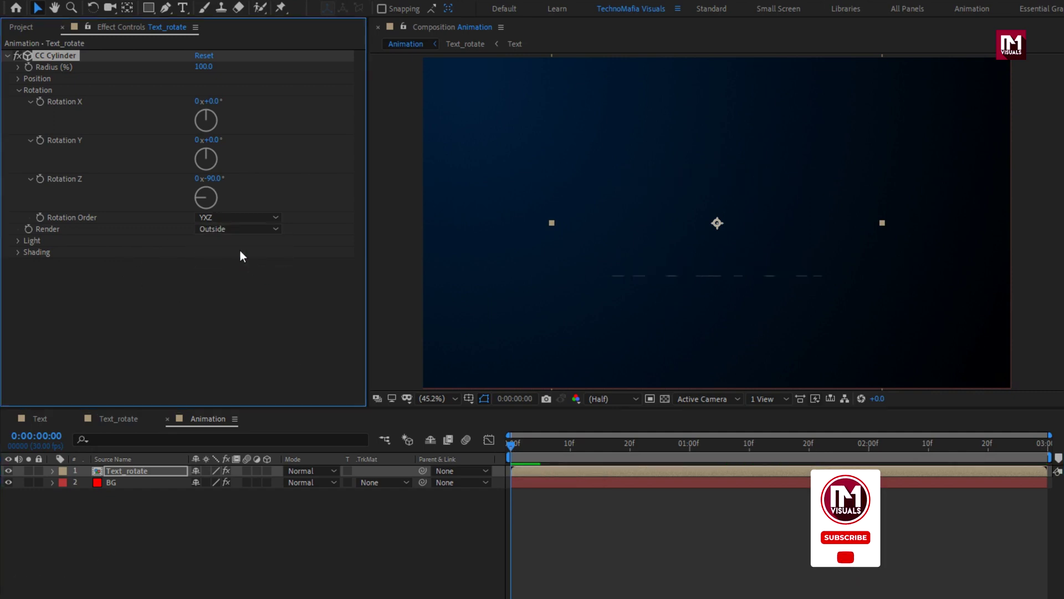
drag(510, 445, 869, 453)
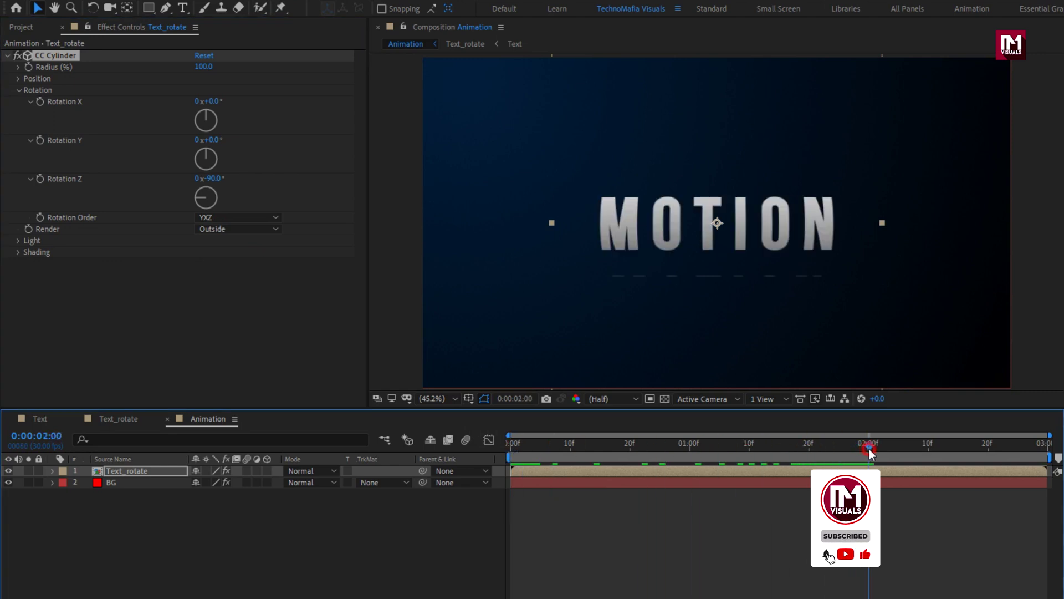
Step: Keyframe Rotation Y from -2 revolutions at 0:00 to 0° at two seconds
click(40, 140)
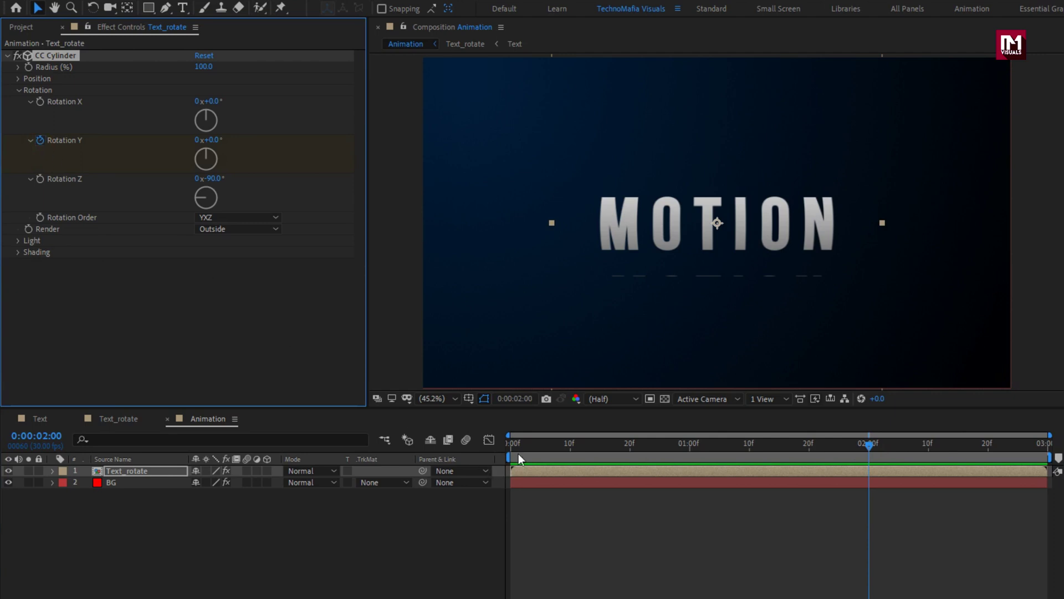
key(Home)
click(489, 448)
click(198, 140)
text(-2)
key(Return)
drag(511, 441, 892, 452)
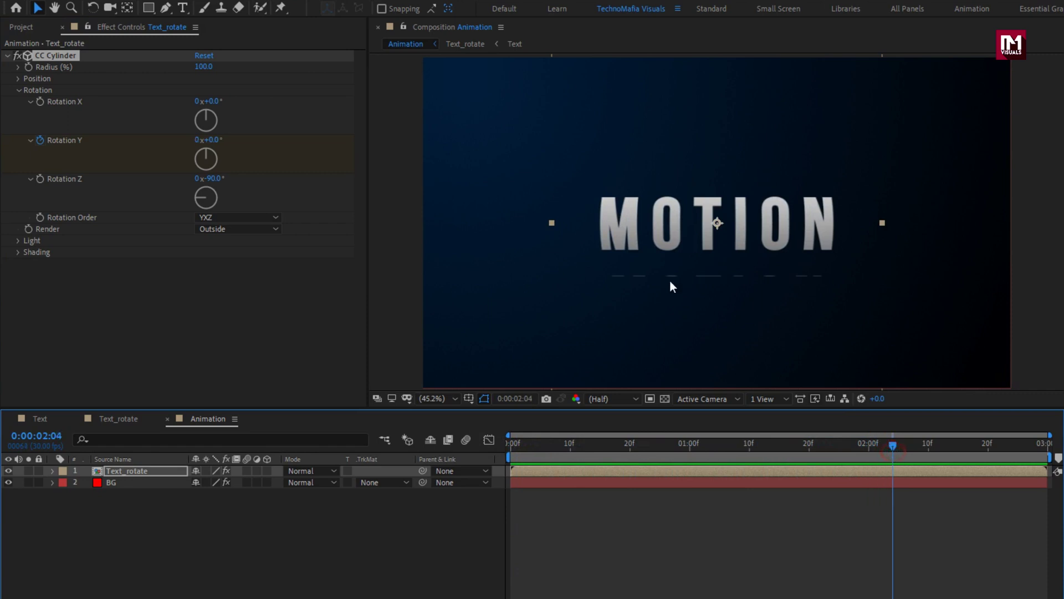
Step: In Text_rotate, nudge the right MOTION column further right and the left column further left
click(121, 420)
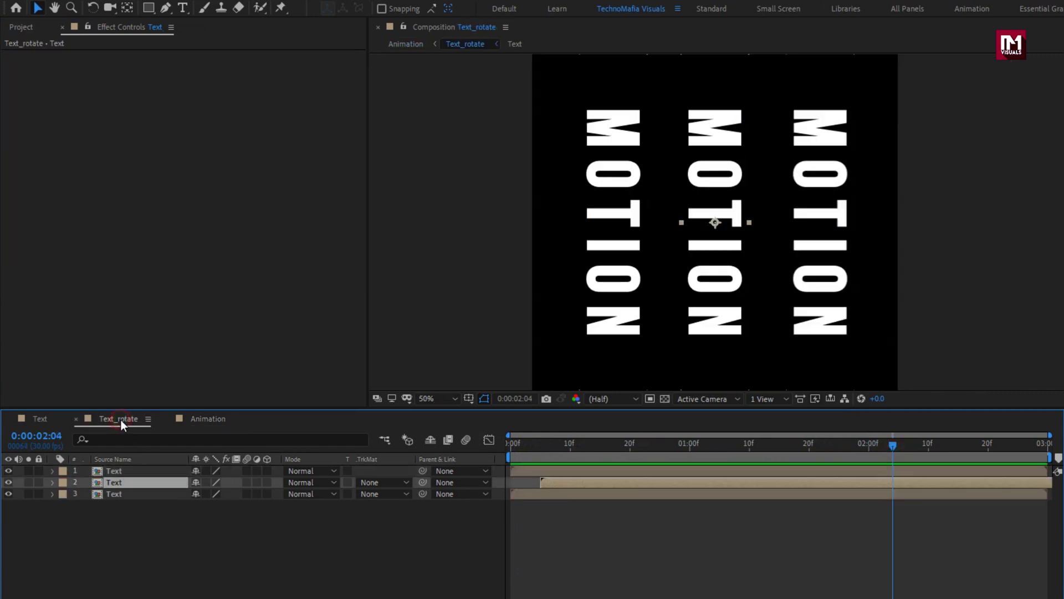
click(123, 475)
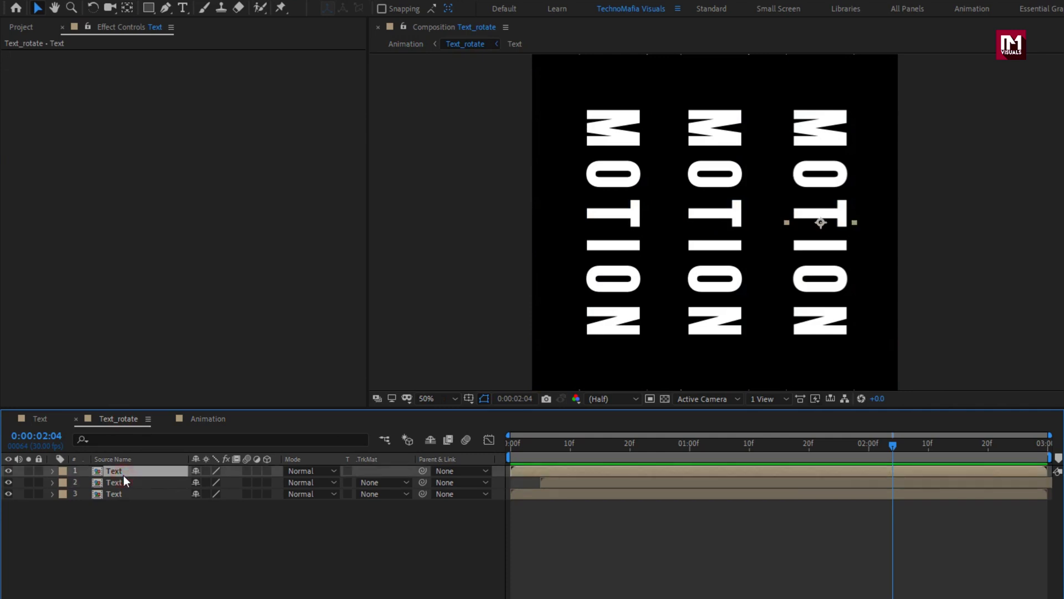
key(Return)
key(Return)
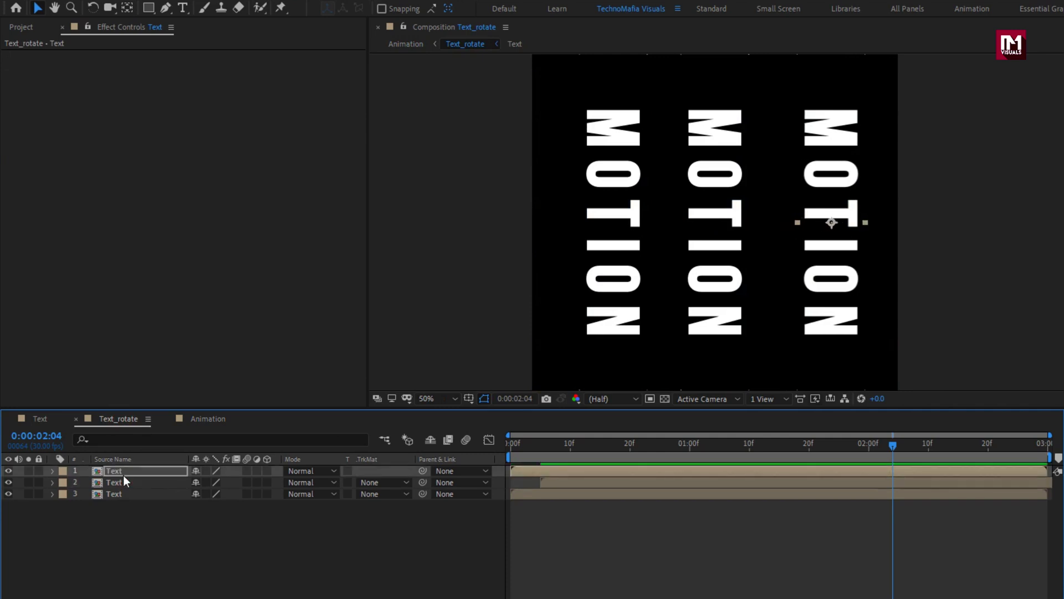
click(123, 498)
key(Return)
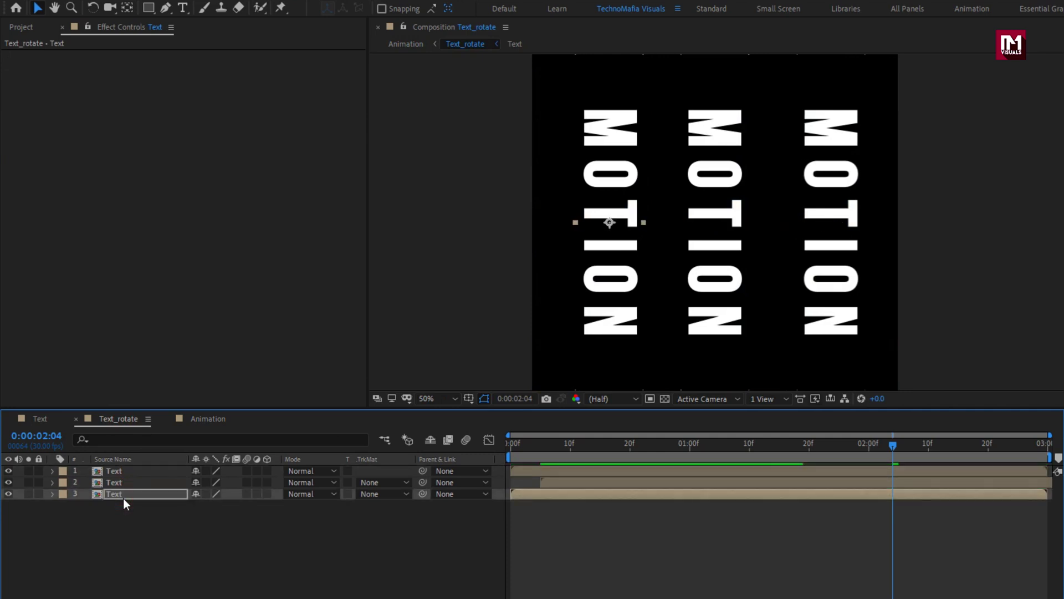
Step: Back in Animation, scrub the timeline to replay the spin, then reveal Text_rotate's Rotation Y keyframes
click(204, 420)
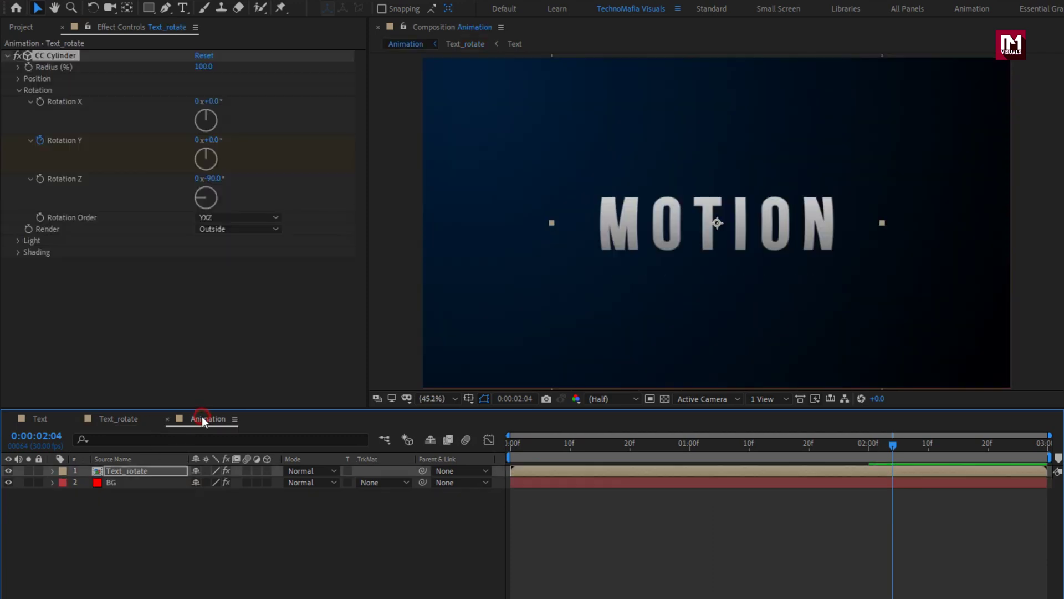
drag(518, 447, 857, 455)
key(u)
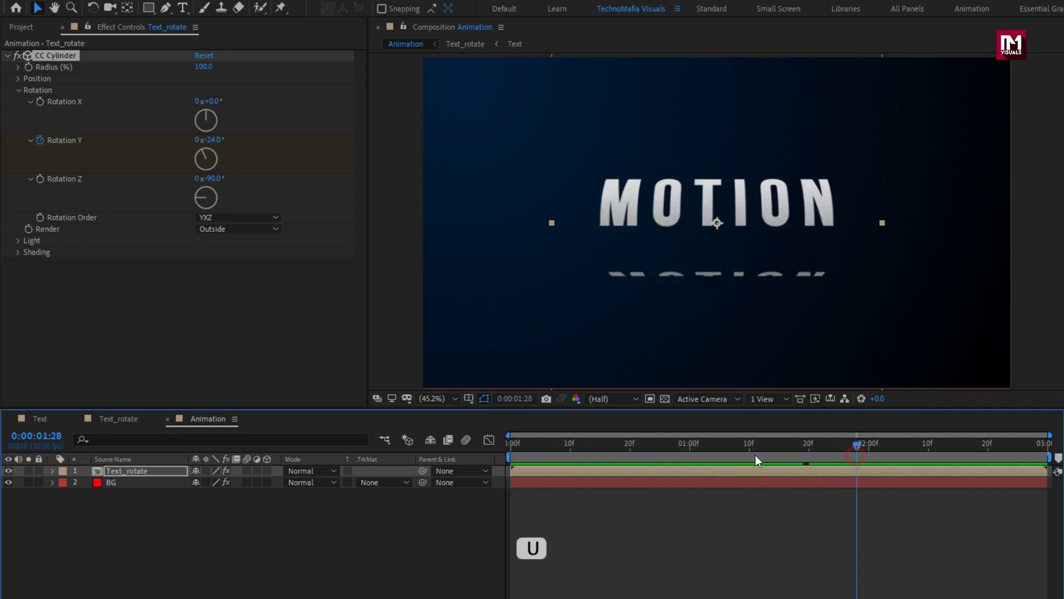
click(141, 471)
key(u)
Step: Apply Easy Ease to both Rotation Y keyframes and inspect the resulting speed curve in the Graph Editor
drag(856, 483, 502, 498)
right_click(511, 496)
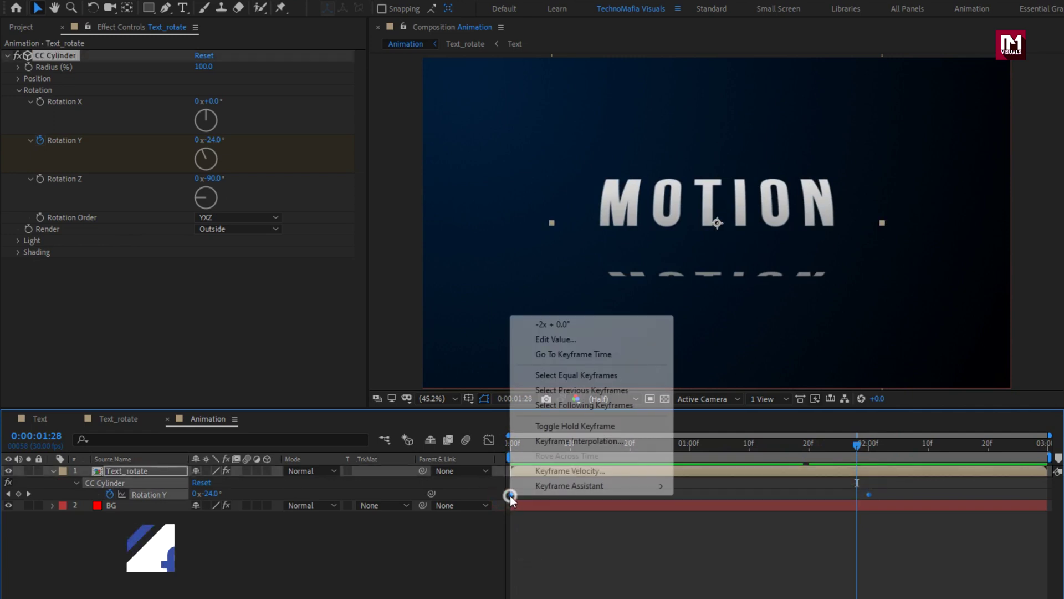
mouse_move(637, 486)
click(706, 465)
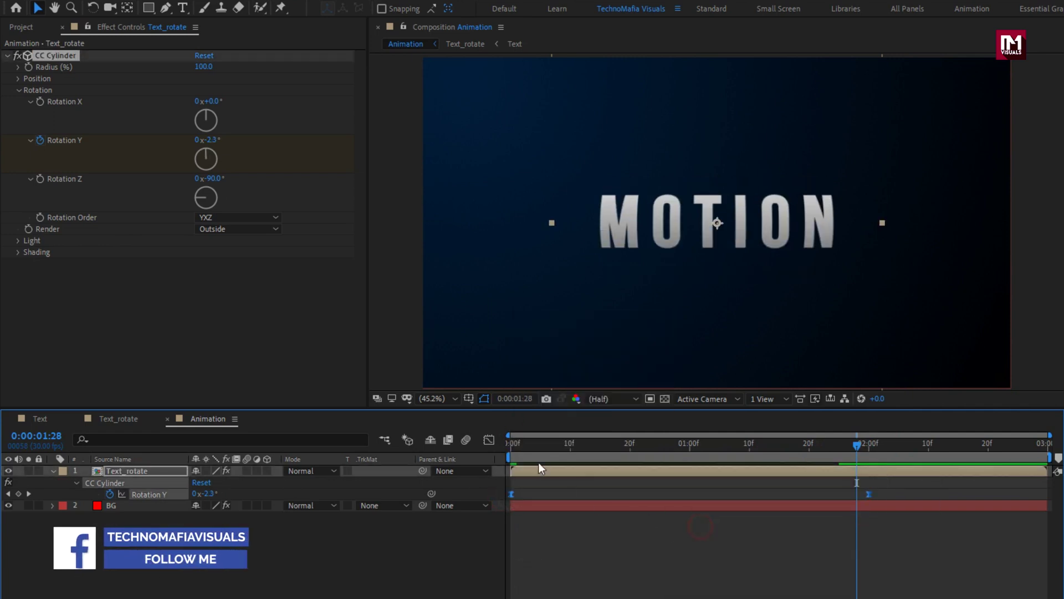
click(488, 442)
click(869, 553)
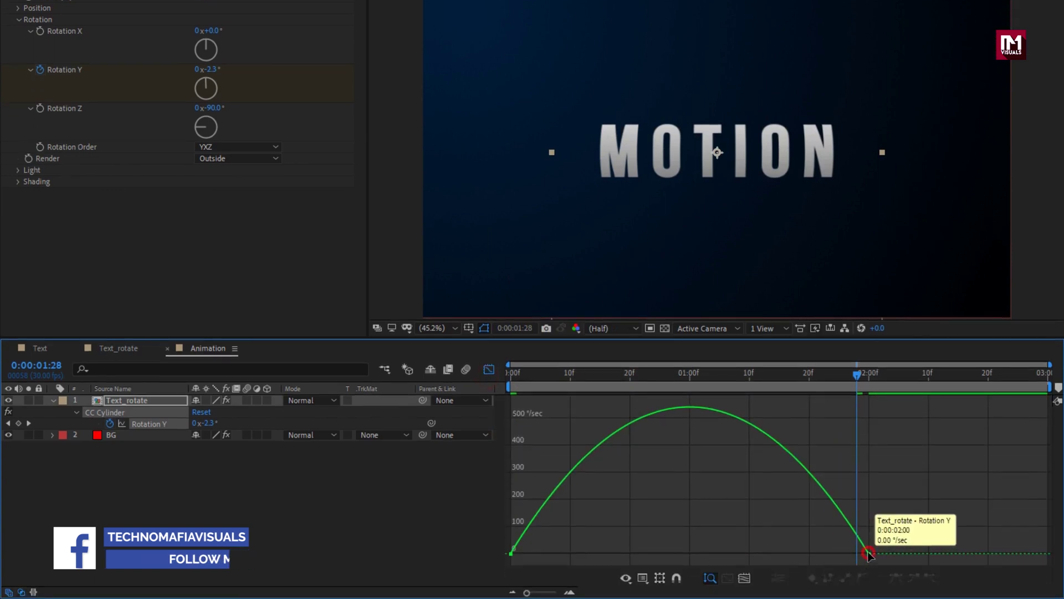